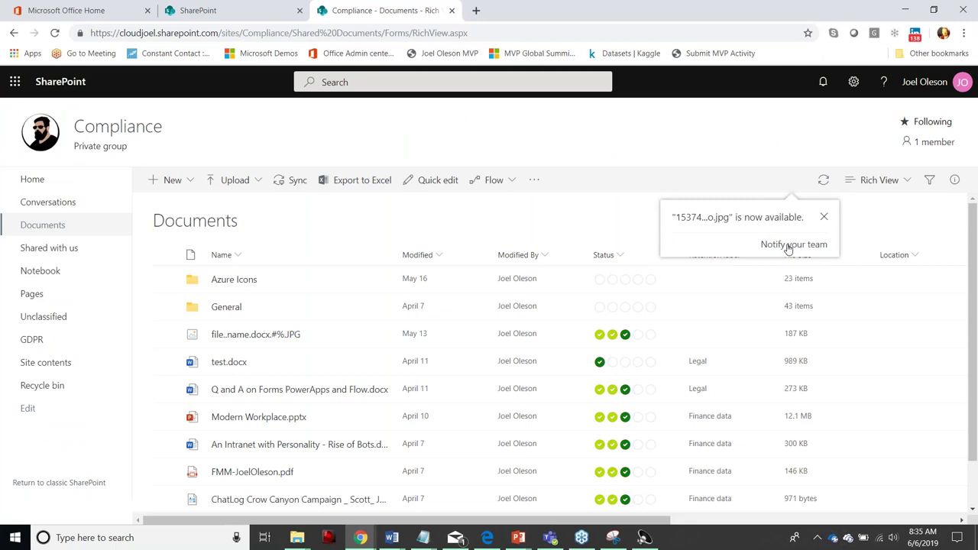
- Check which groups can be notified about the newly uploaded image, and dismiss the notice without notifying anyone
click(788, 245)
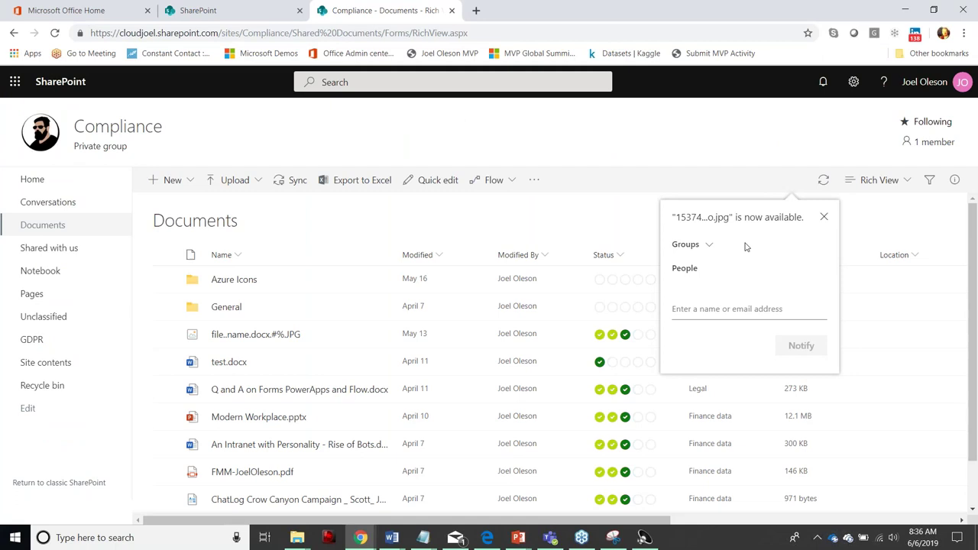
click(712, 246)
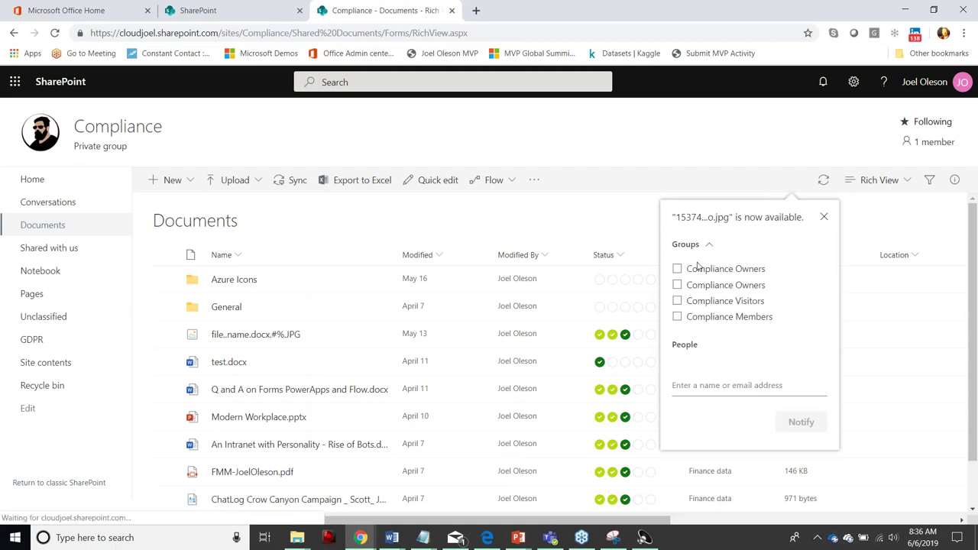
click(824, 218)
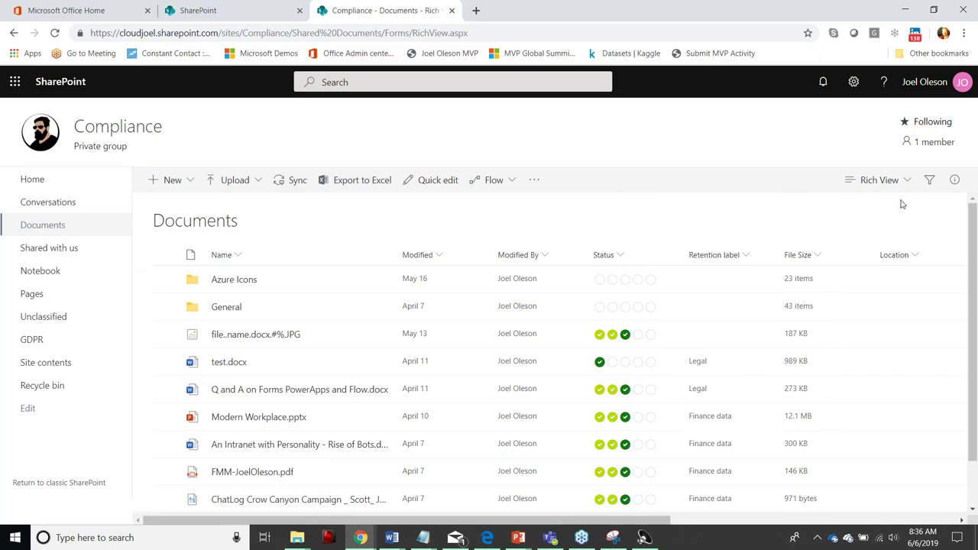
- Locate the newly uploaded image in the Documents library and check its entry
scroll(975, 413, down, 2)
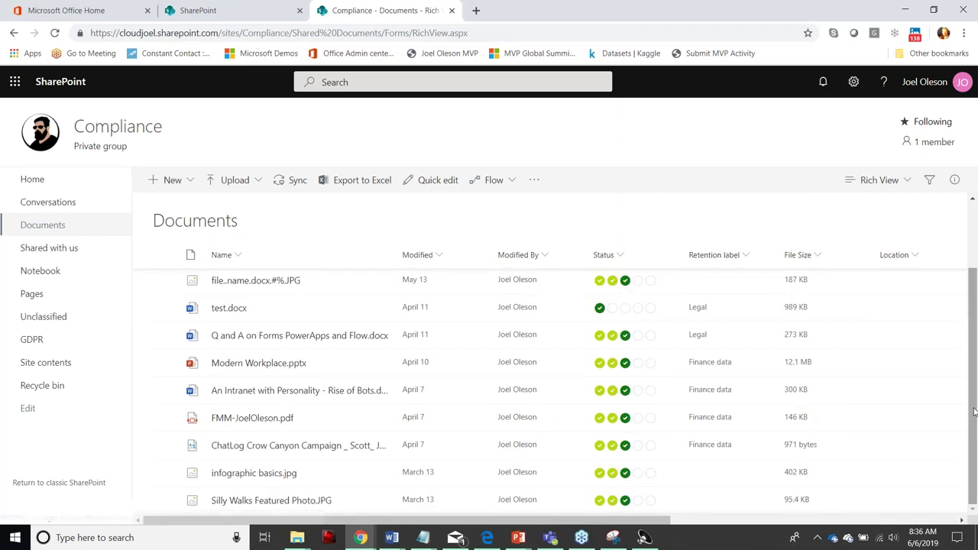
drag(974, 413, 976, 329)
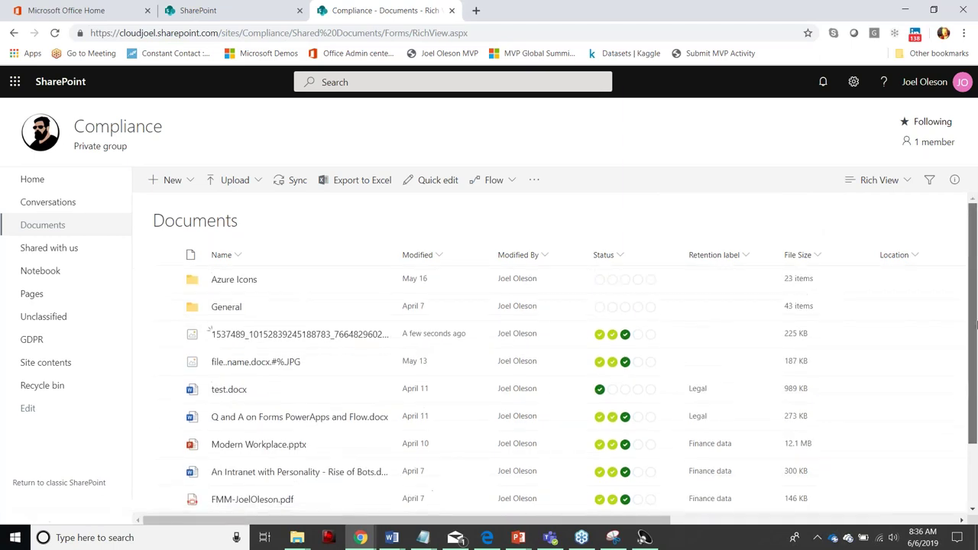
mouse_move(281, 334)
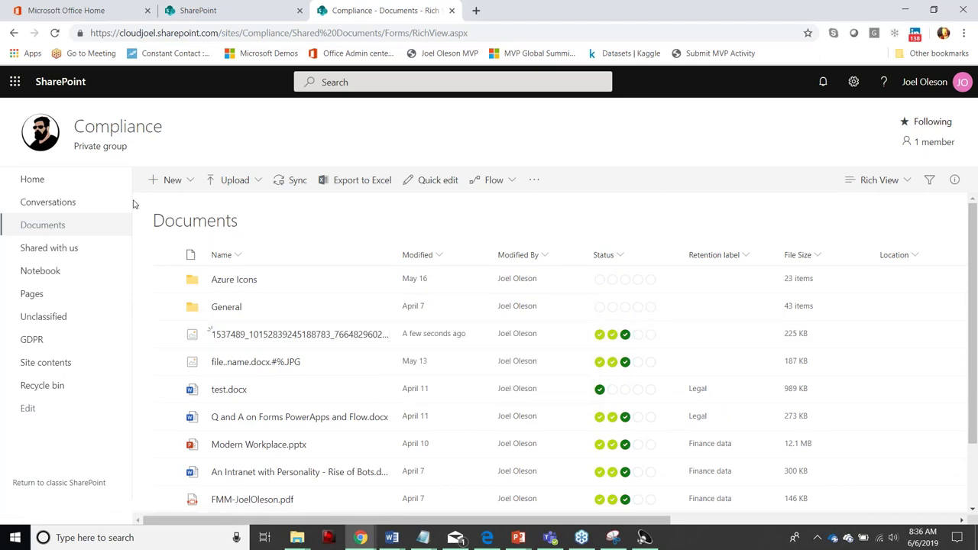
- Open the Compliance site's GDPR library, display its files as tiles and look over the image thumbnails
click(26, 342)
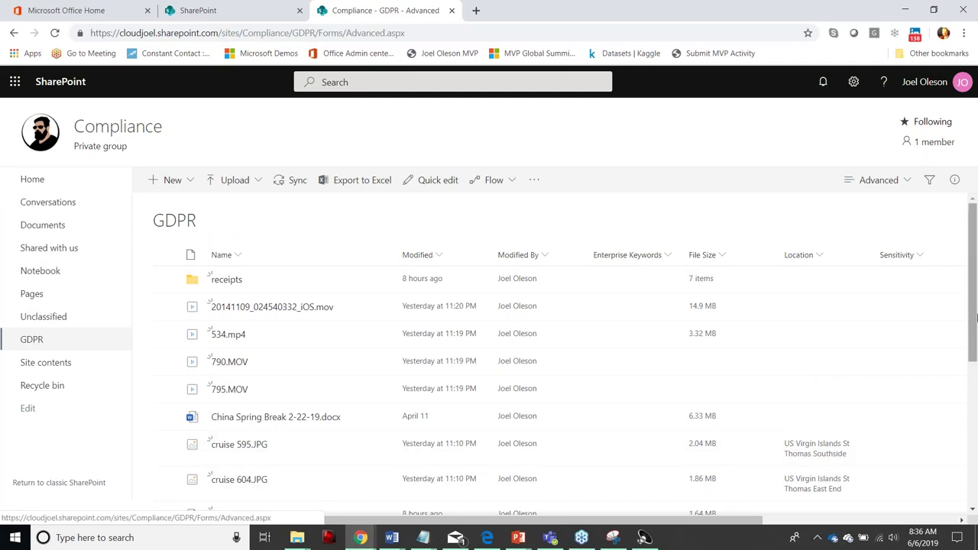
scroll(965, 258, down, 3)
scroll(965, 258, up, 3)
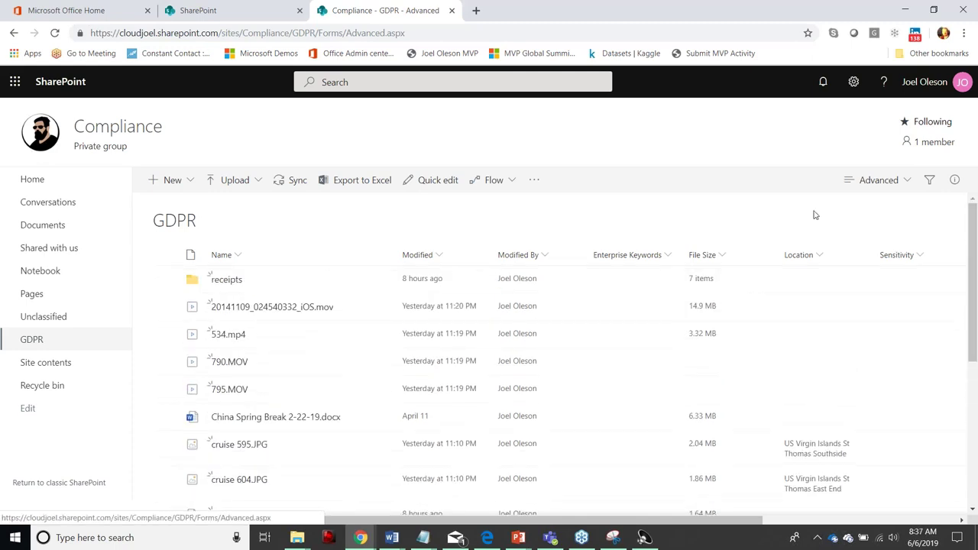
click(881, 190)
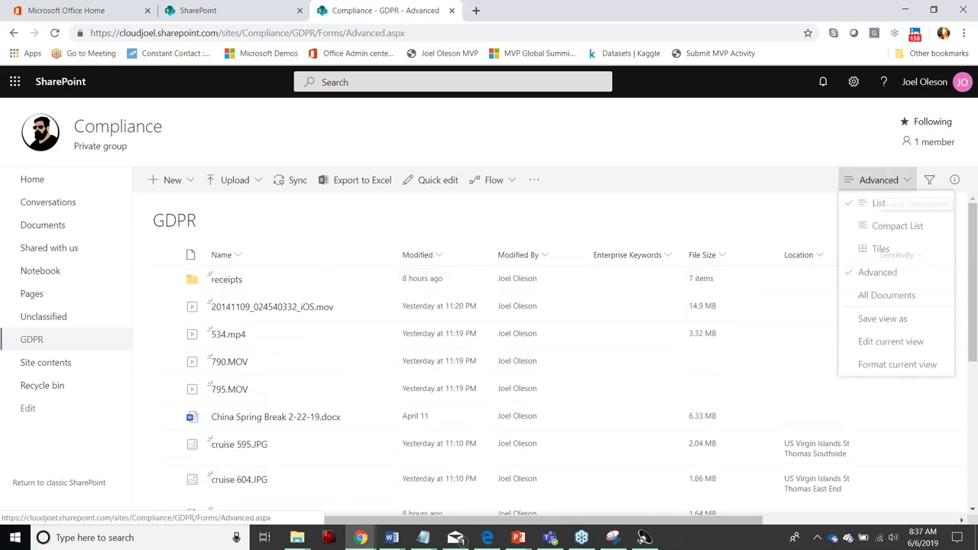
click(876, 251)
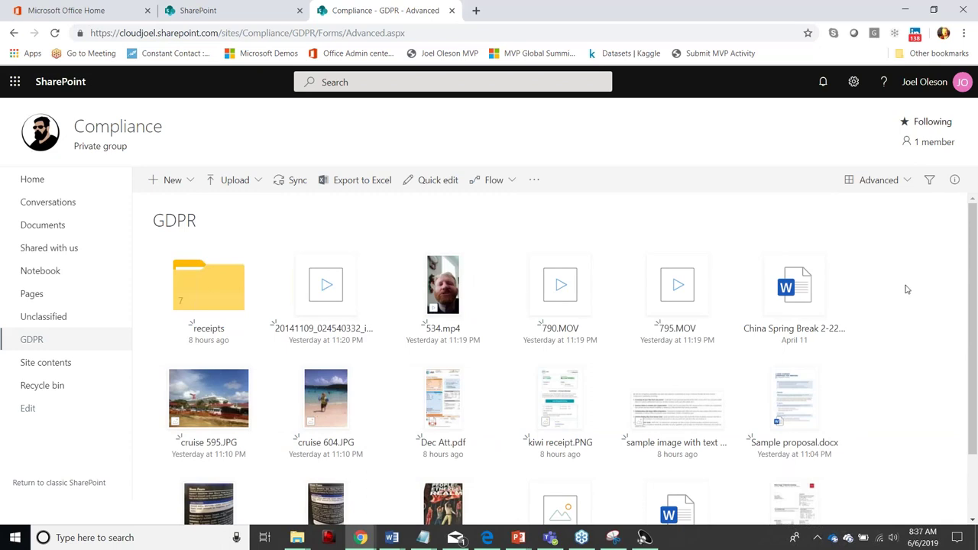
drag(971, 306, 972, 348)
mouse_move(793, 454)
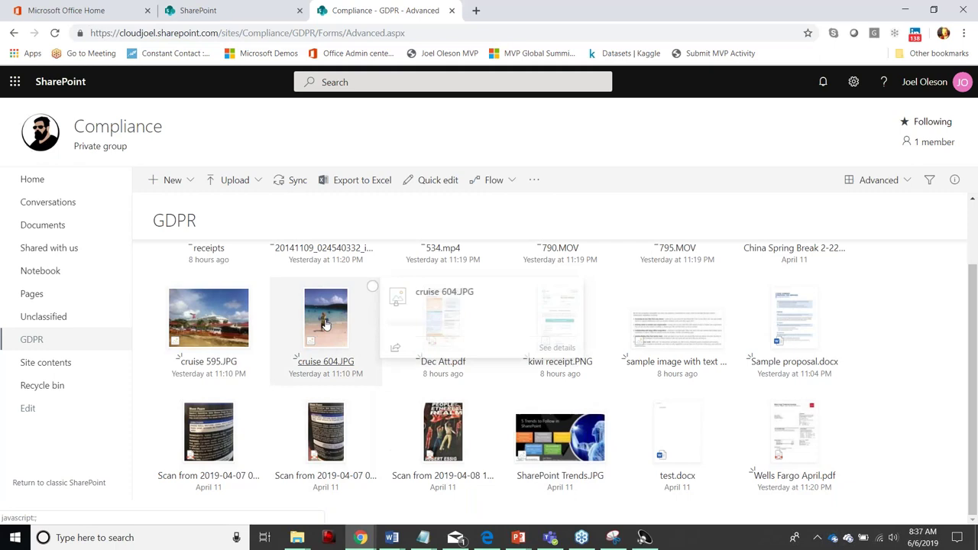
mouse_move(671, 365)
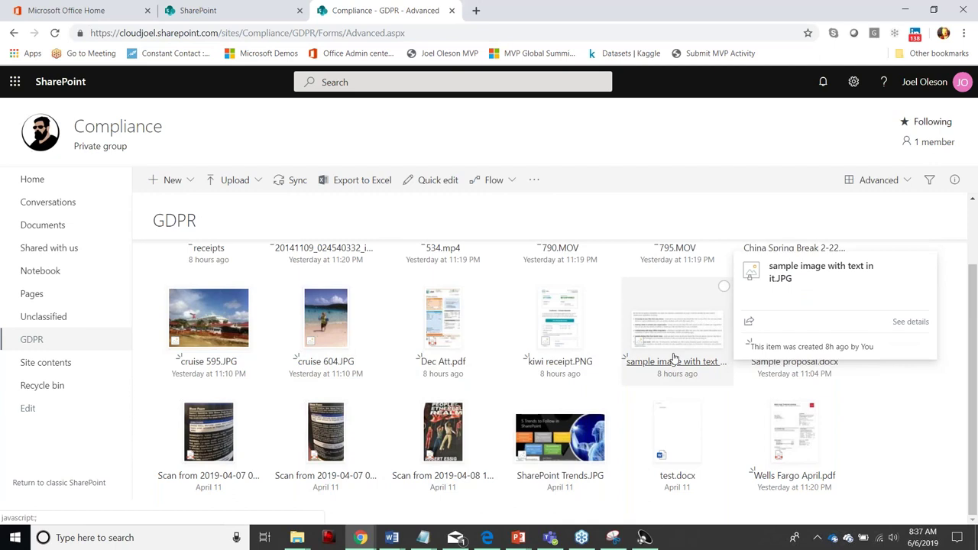
- Search the Compliance site for "sharepoint"
click(376, 85)
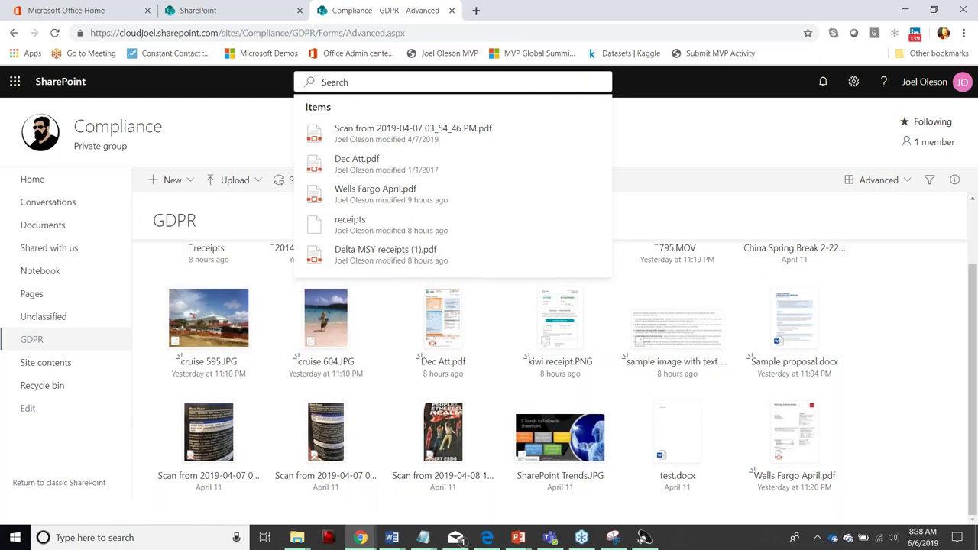
text(s)
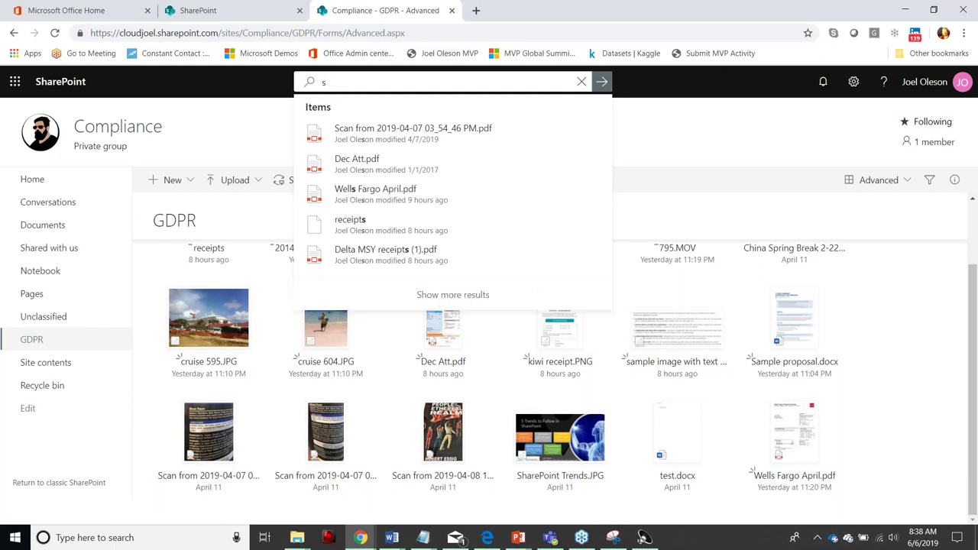
key(BackSpace)
text(sharepoint)
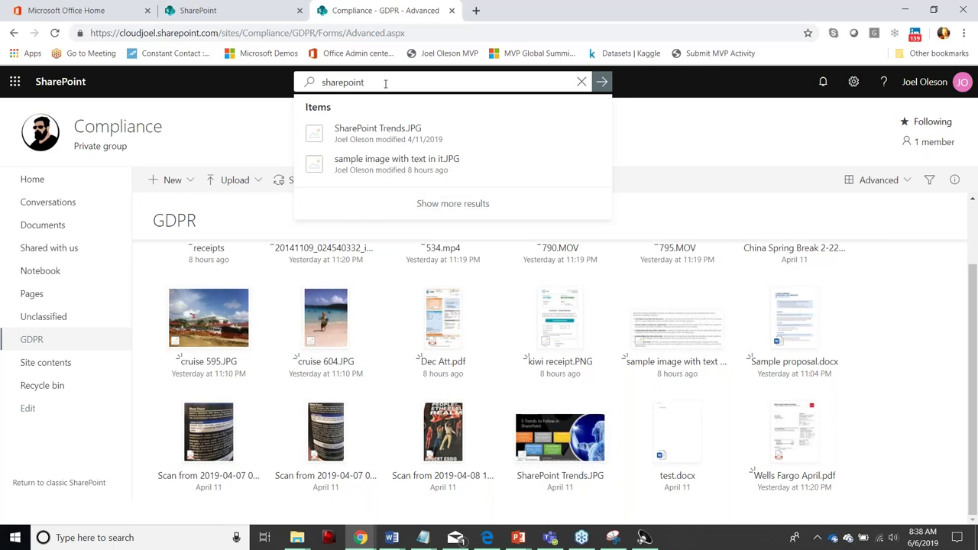
key(Return)
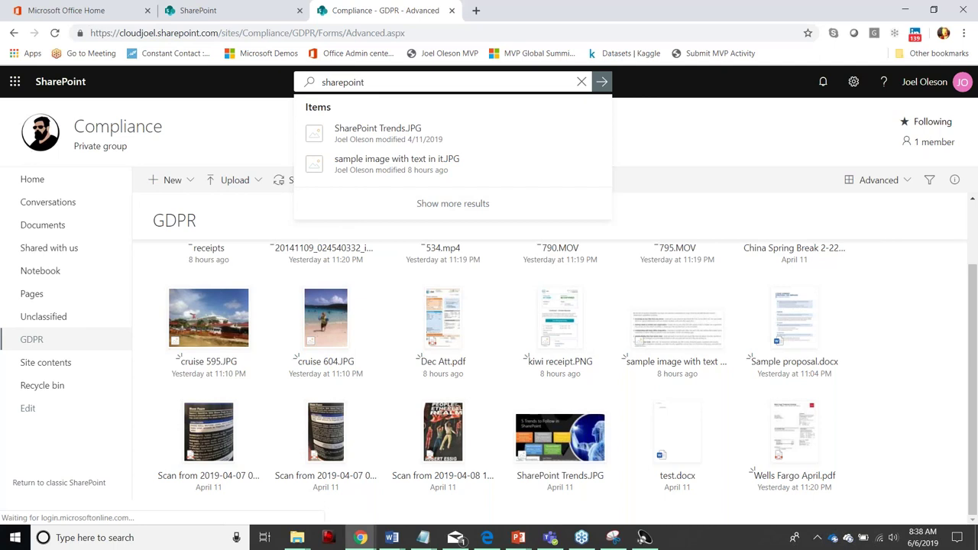
- Switch to Document2 in Word and search the OneDrive and SharePoint files available for insertion for "sharepoint"
click(403, 537)
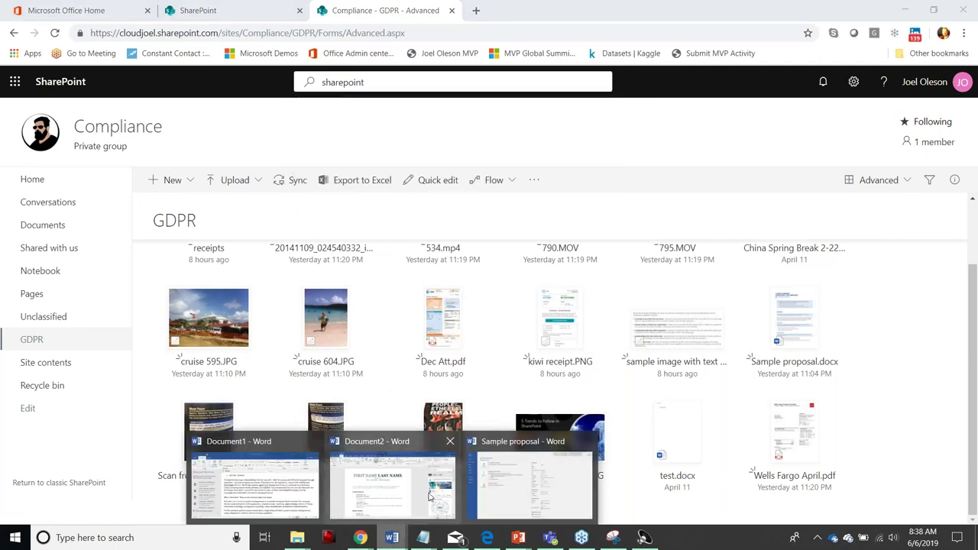
click(430, 496)
click(775, 143)
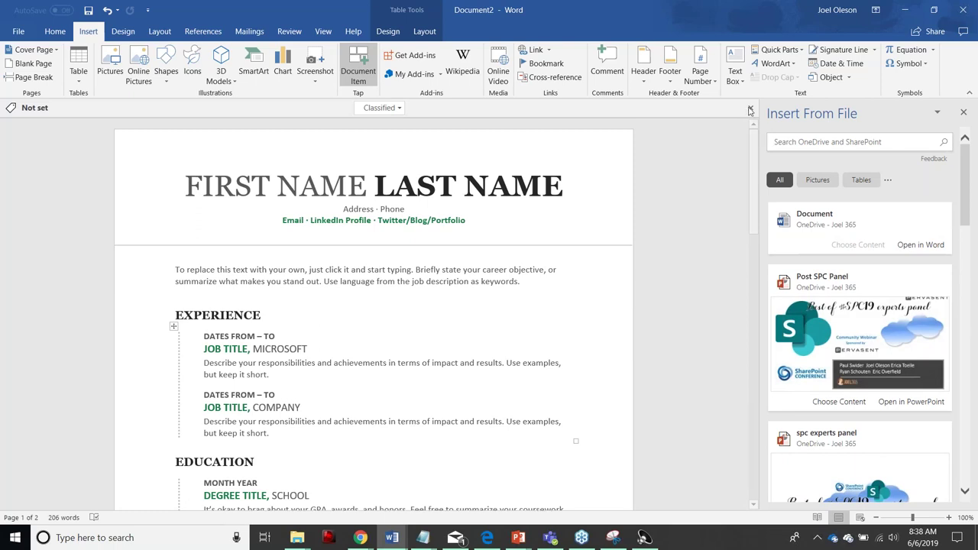
click(828, 138)
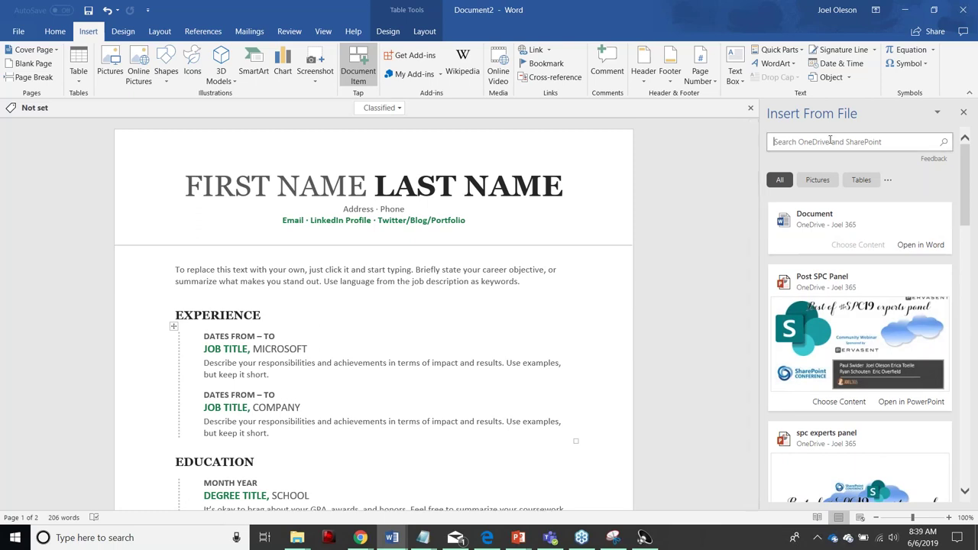
text(sharepoint)
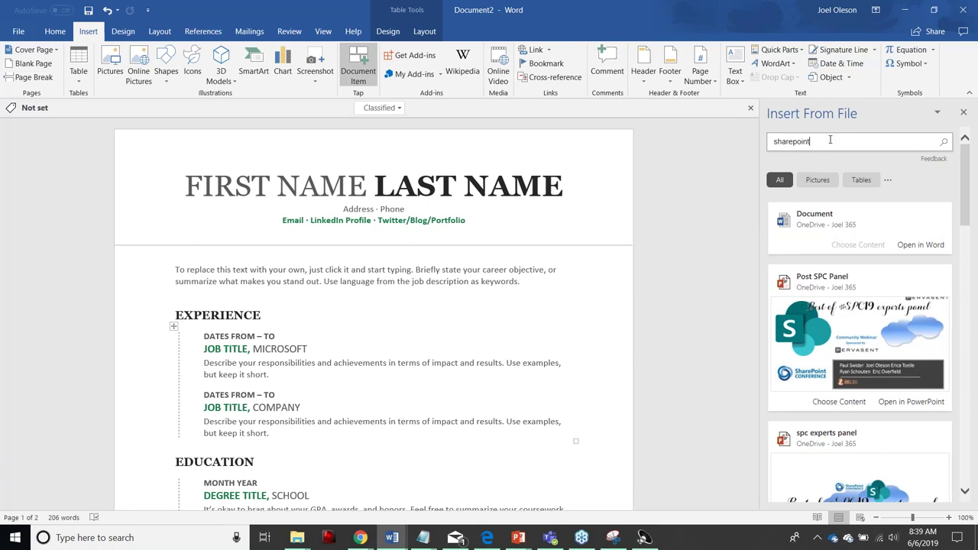
key(Return)
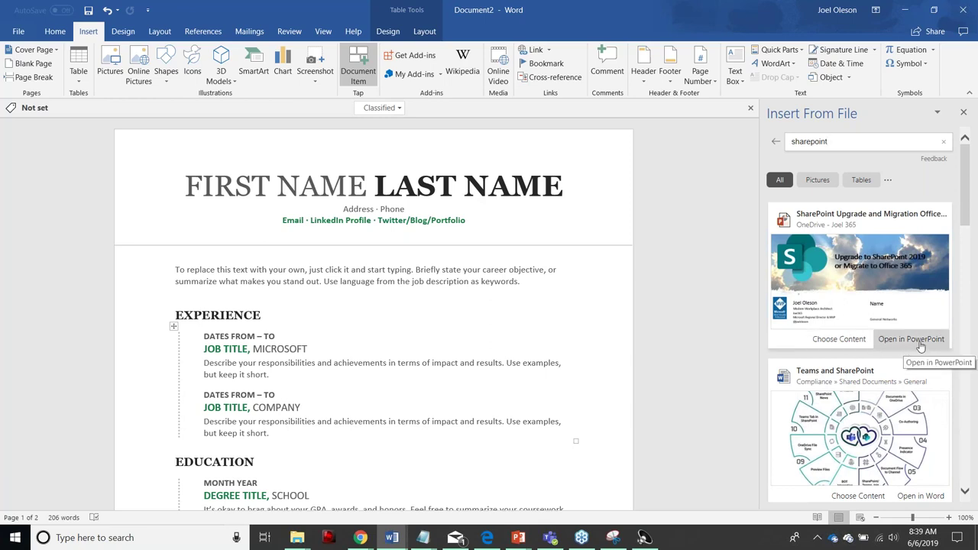
- Insert slide 10 of the SharePoint Upgrade and Migration presentation below the first job title, and return to the file results
click(840, 338)
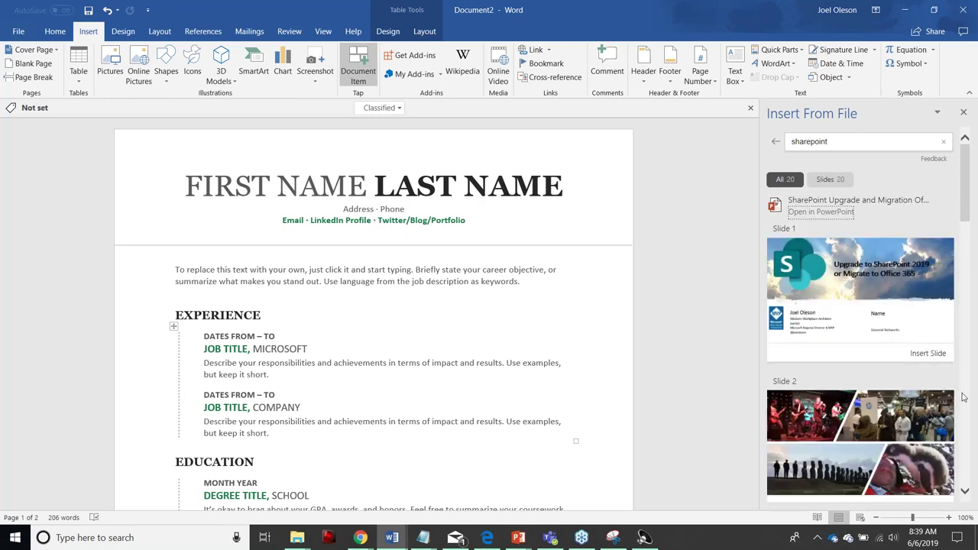
scroll(964, 398, down, 3)
scroll(964, 398, down, 10)
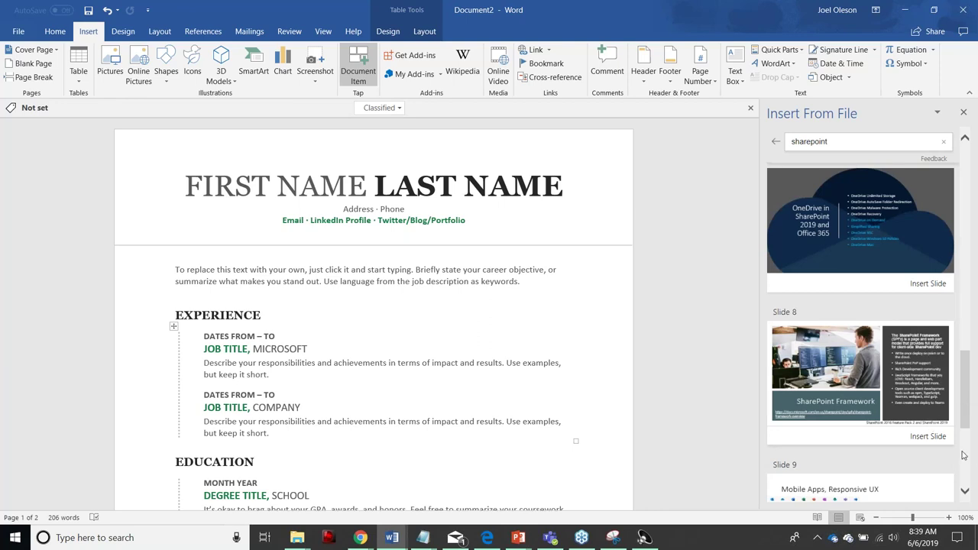
scroll(965, 456, down, 3)
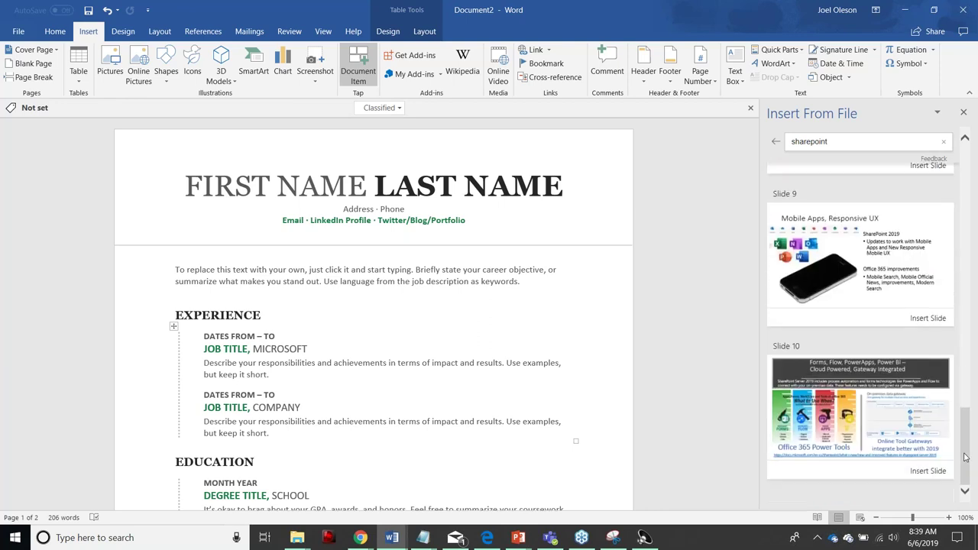
click(868, 423)
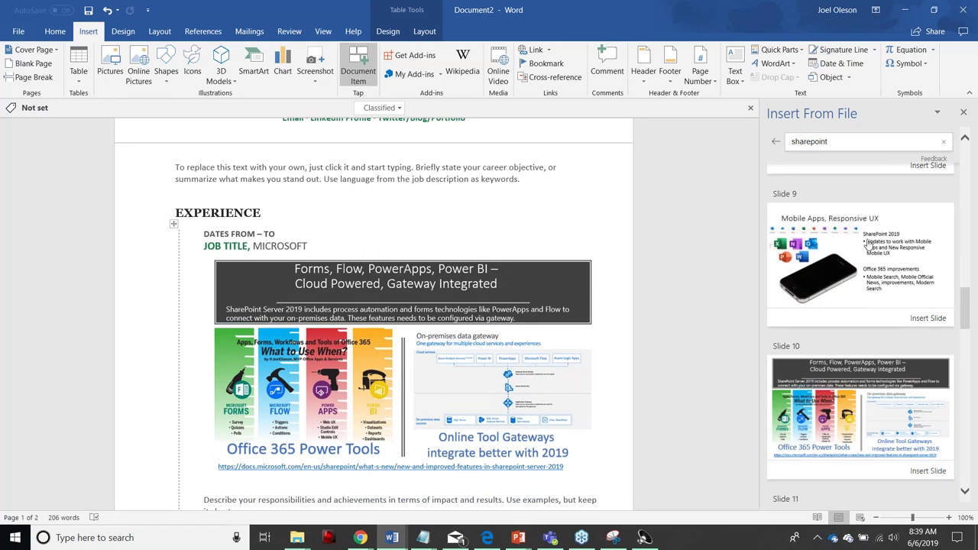
click(775, 143)
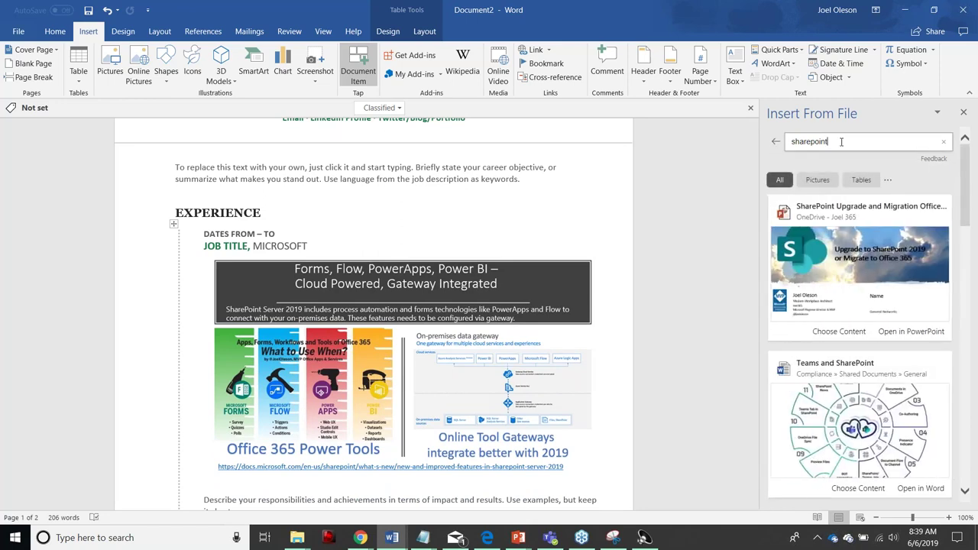
- Show all of the document's SharePoint properties and open the Tags property for entry
click(396, 31)
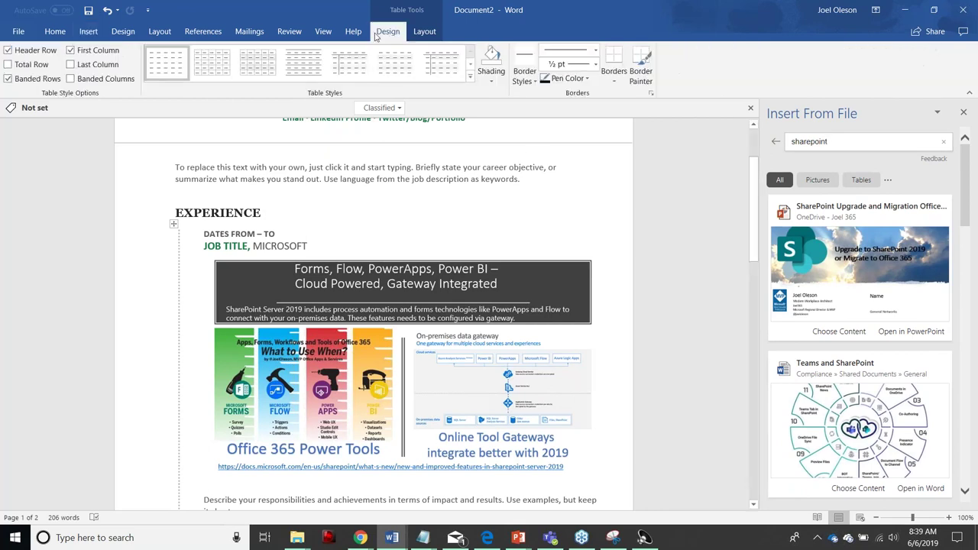
click(323, 32)
click(292, 36)
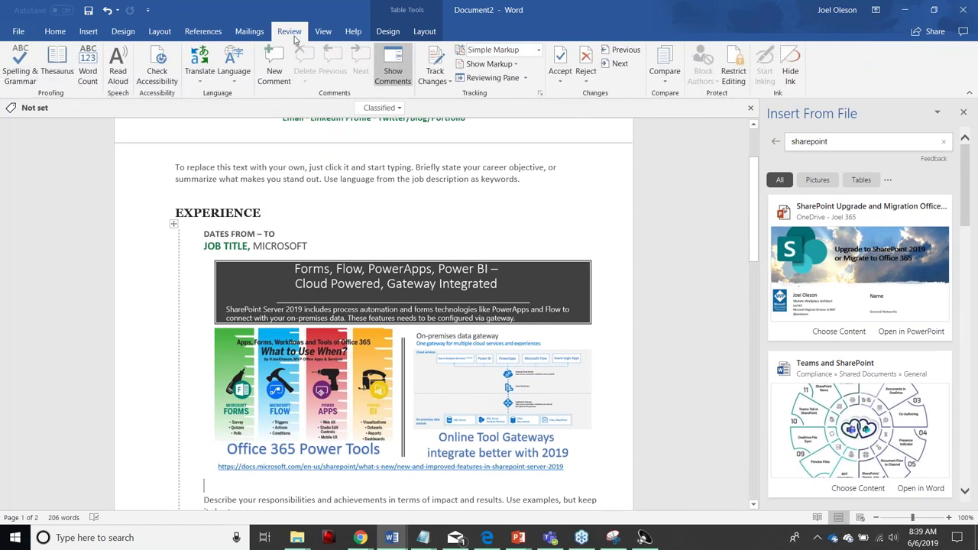
click(323, 32)
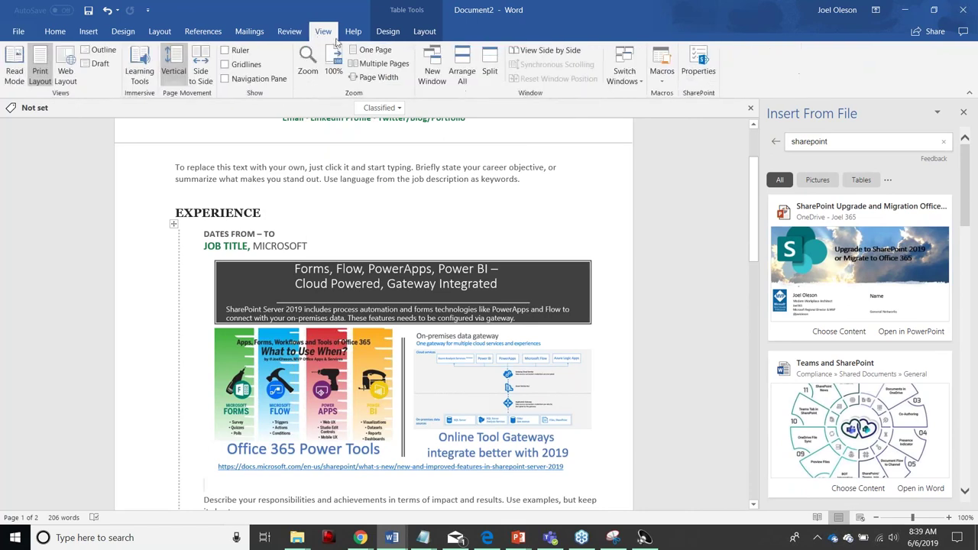
click(697, 75)
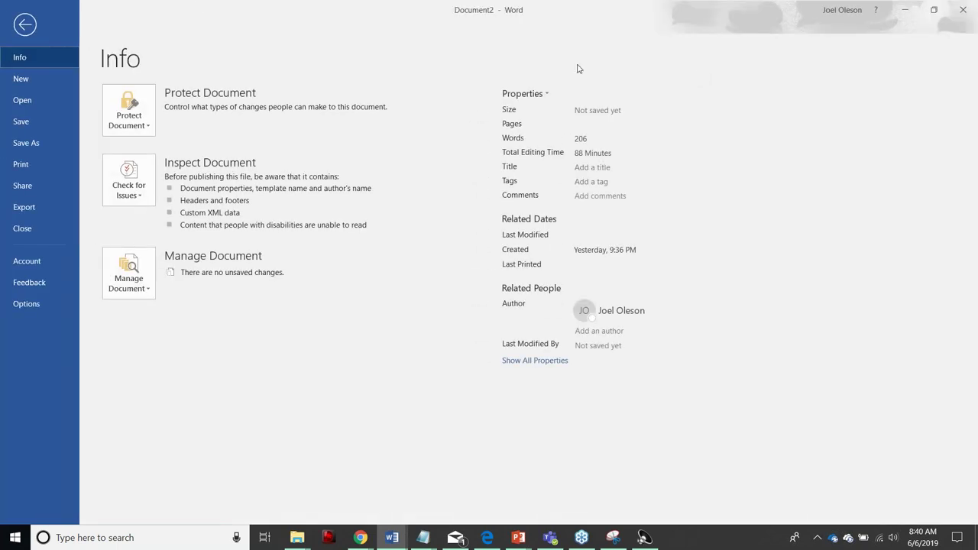
click(35, 27)
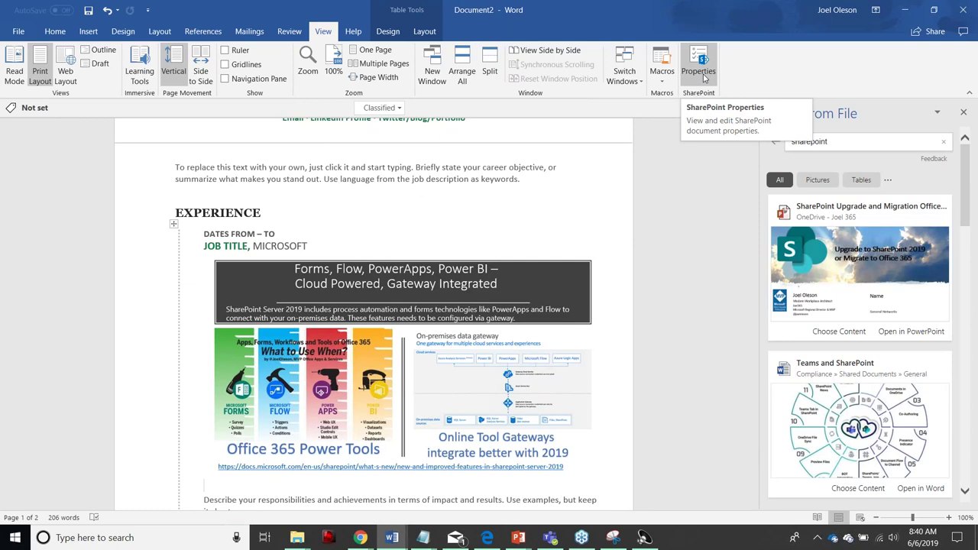
click(702, 75)
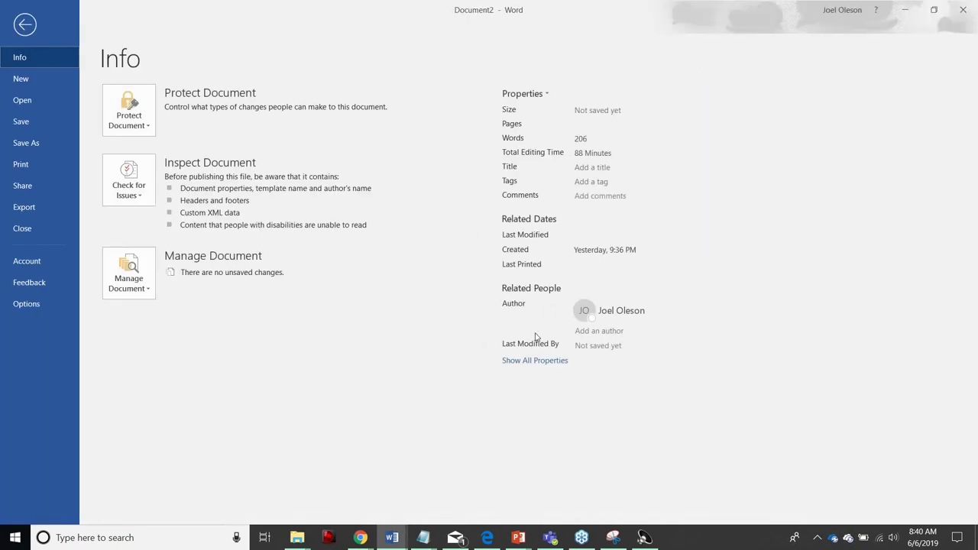
click(533, 360)
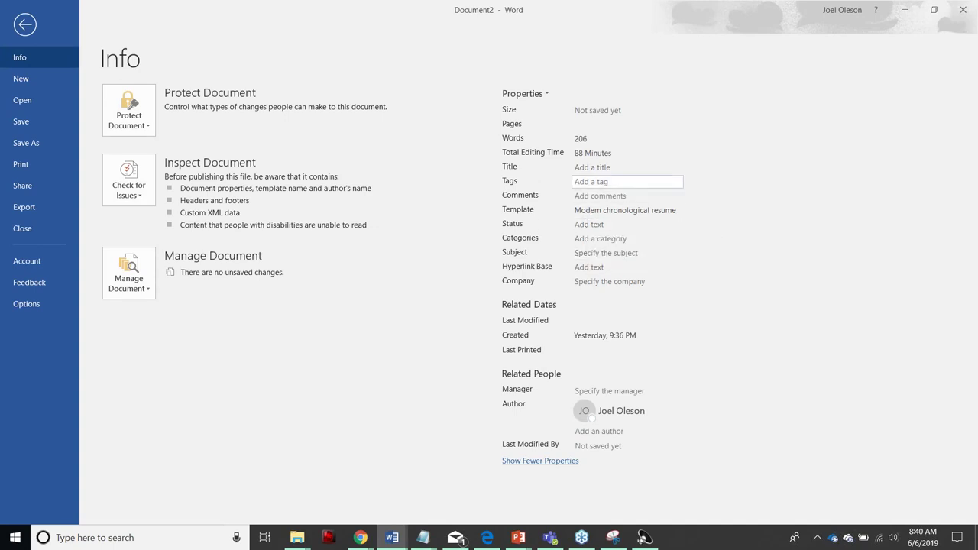
click(586, 178)
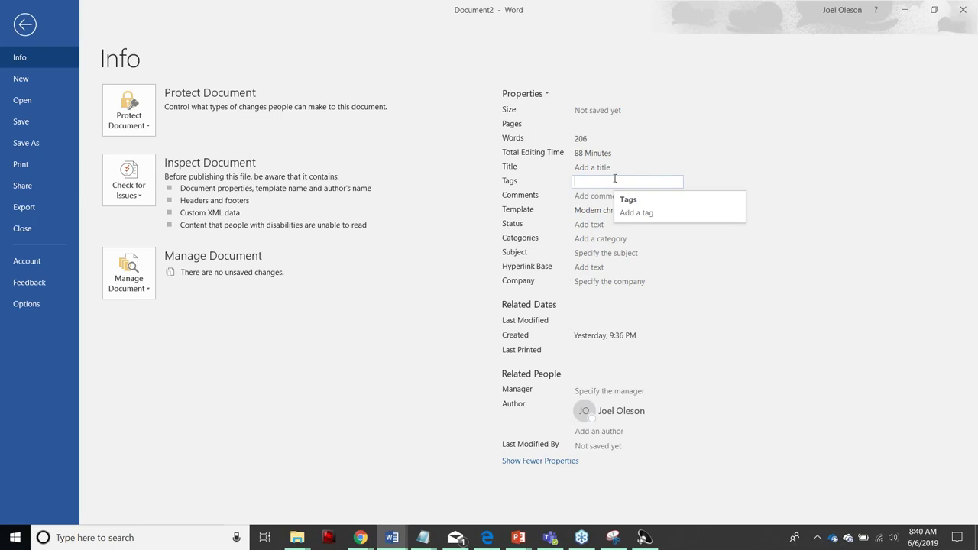
- Switch to the PowerPoint slide show at the "Demo… Content Creation & Extraction" slide
click(518, 537)
click(545, 398)
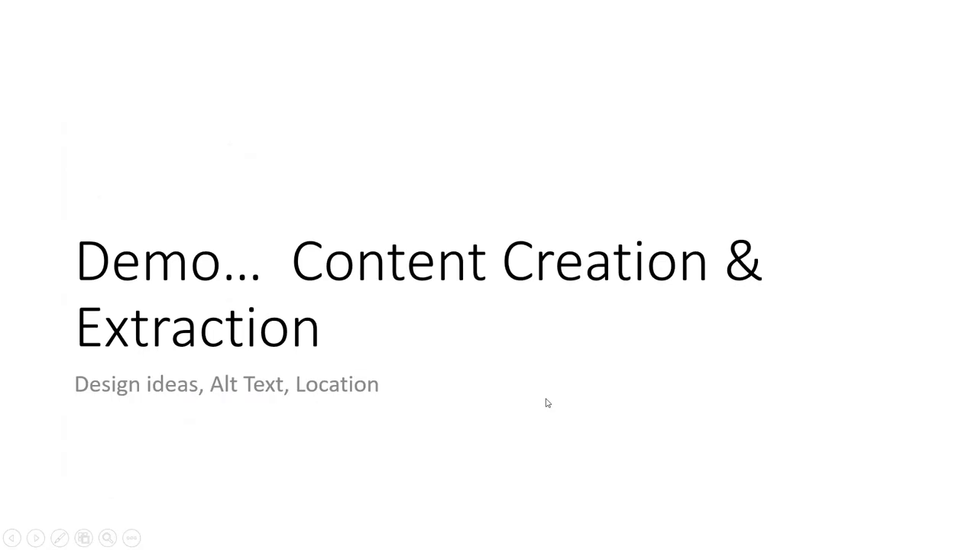
- Exit the slide show and insert the Armenia 1 picture on the "Demo… Content Creation & Extraction" slide
key(Escape)
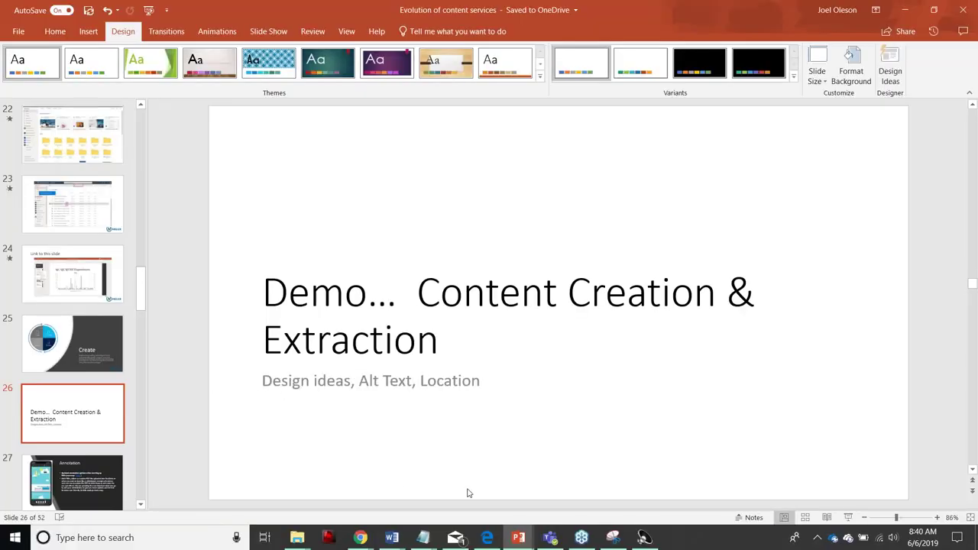
click(520, 538)
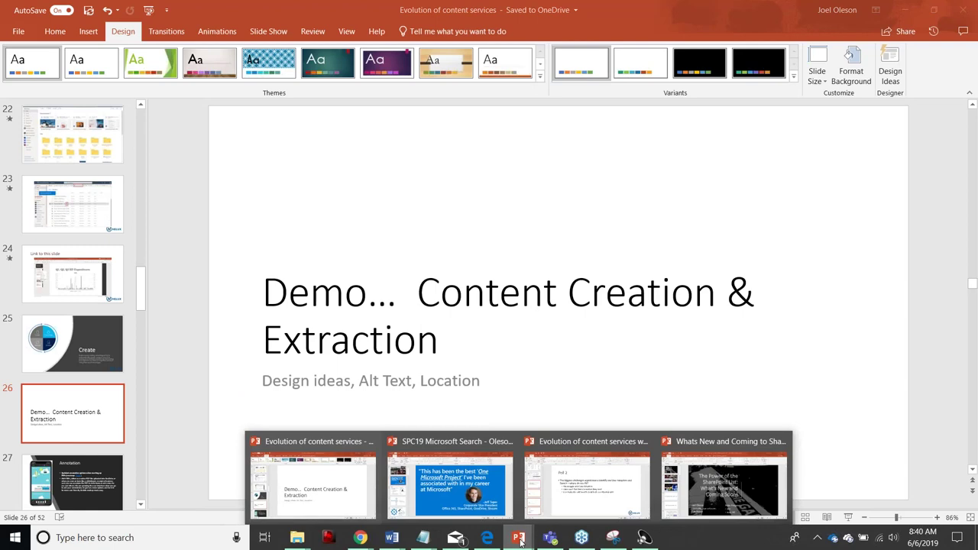
click(246, 320)
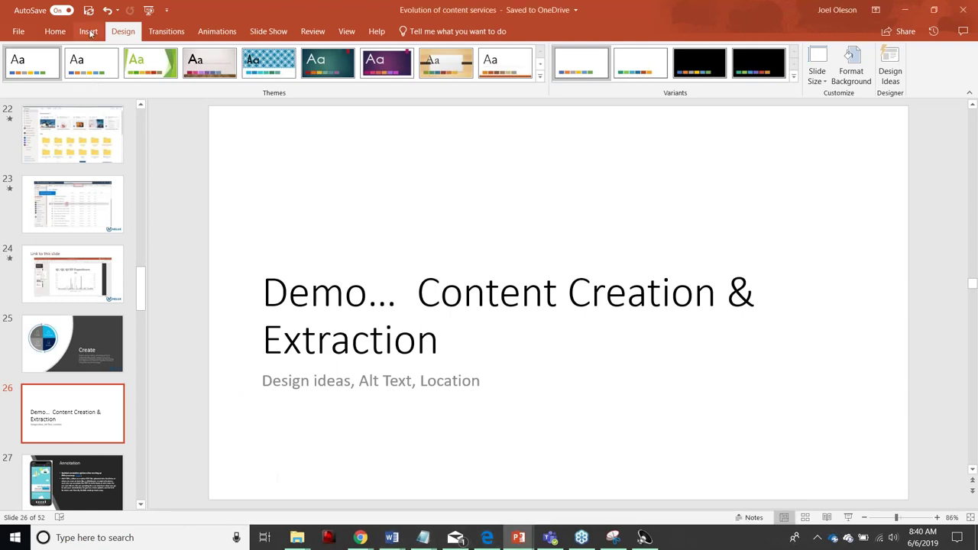
click(89, 32)
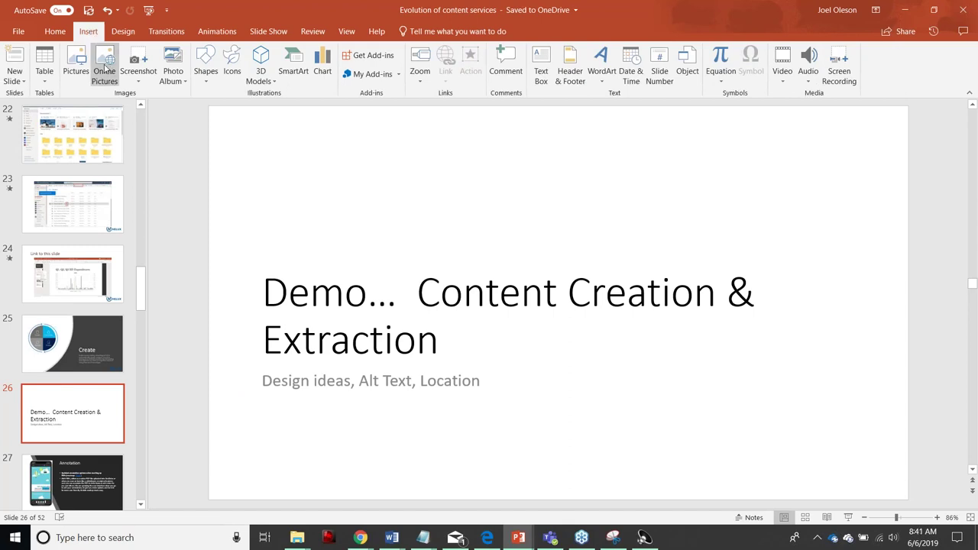
click(74, 69)
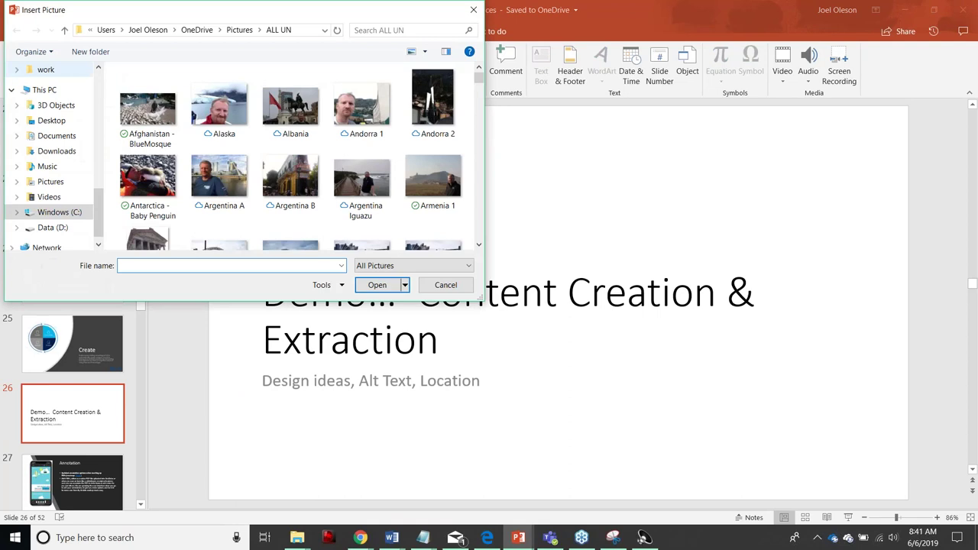
click(377, 285)
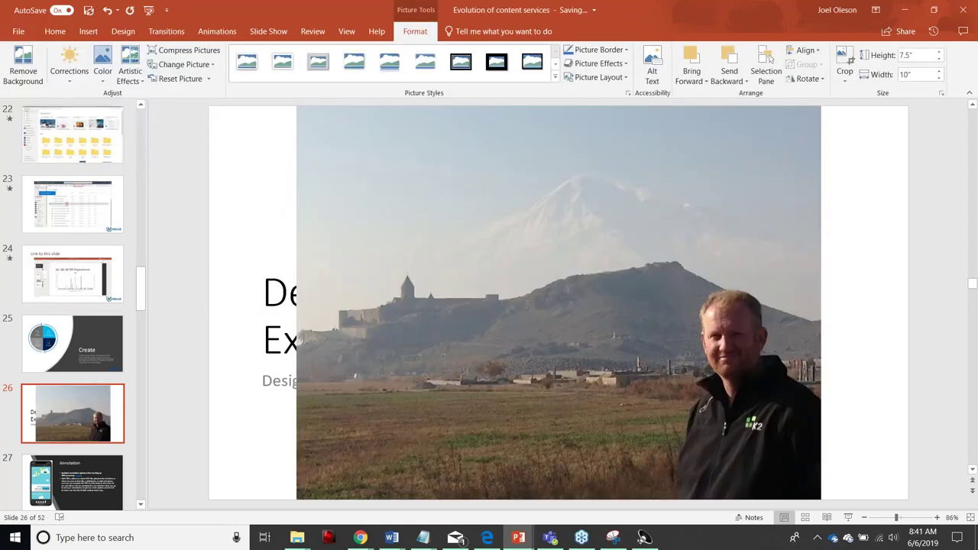
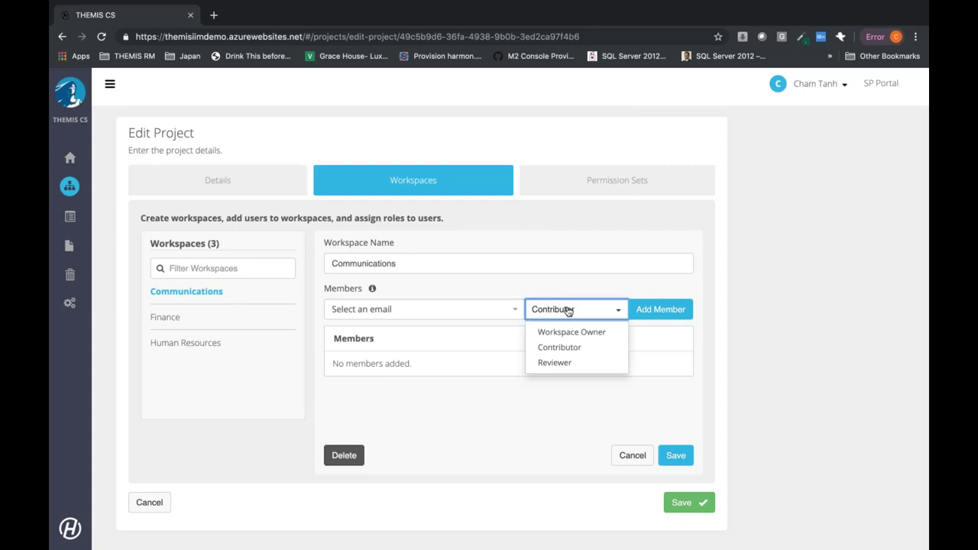
- In THEMIS CS, show the project's permission sets and save the project
click(612, 197)
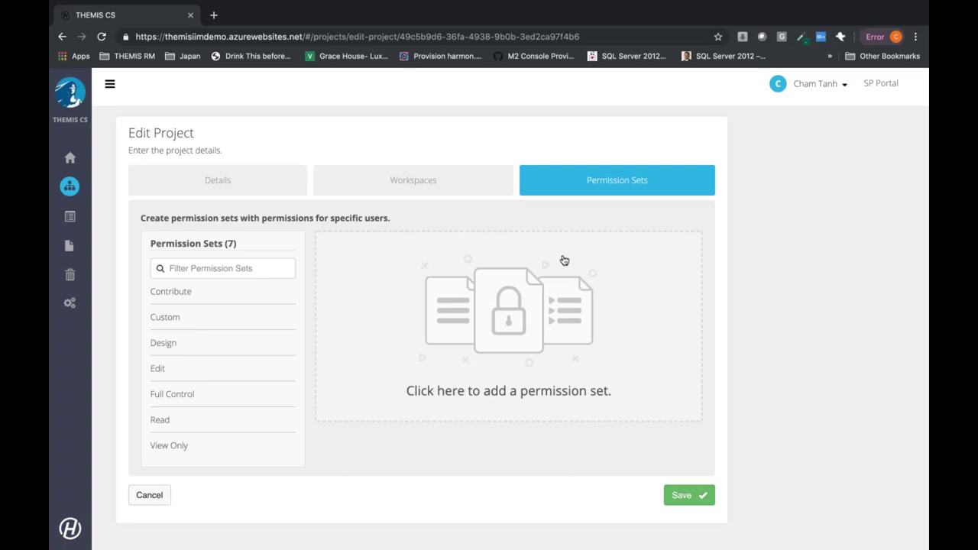
click(682, 495)
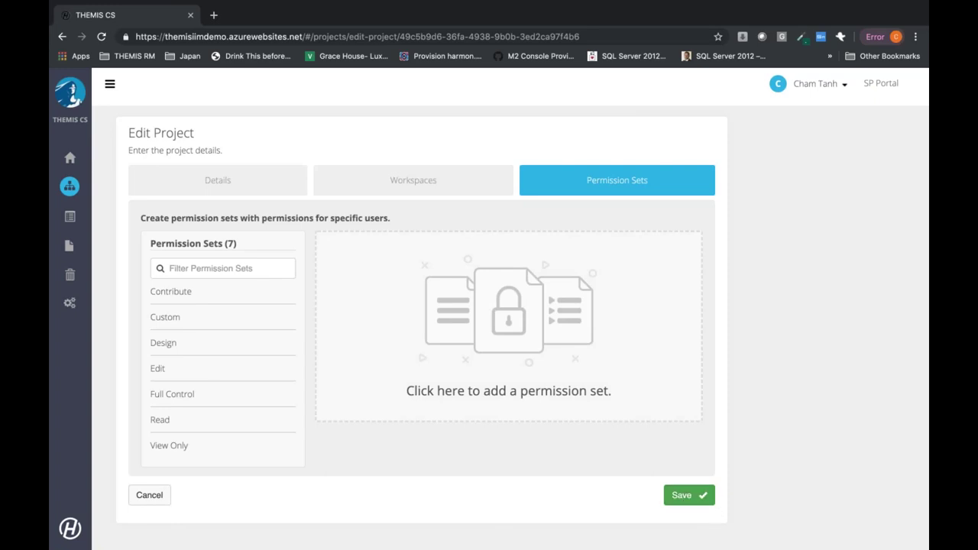
scroll(527, 427, down, 2)
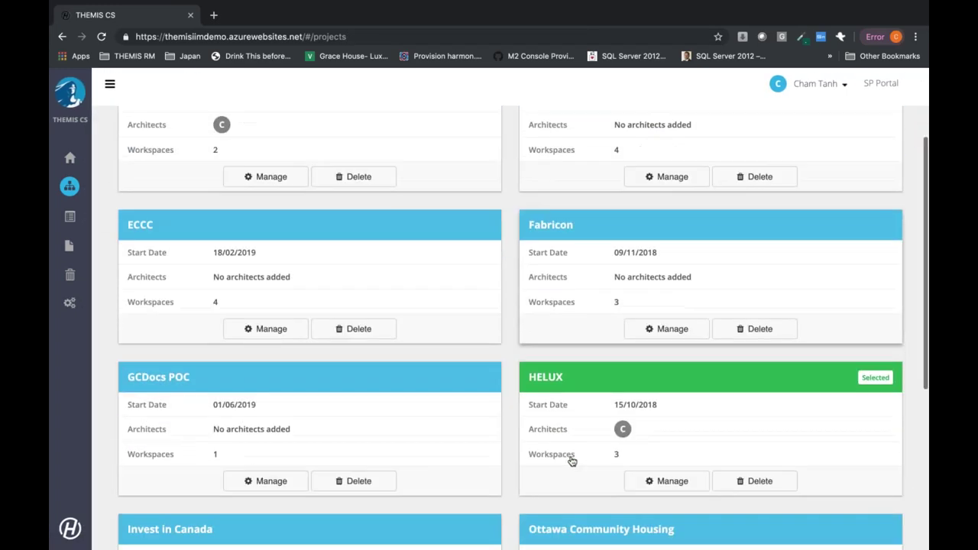
- Go to Site Design, switch to the Finance workspace and display the settings of its Finance site
click(105, 192)
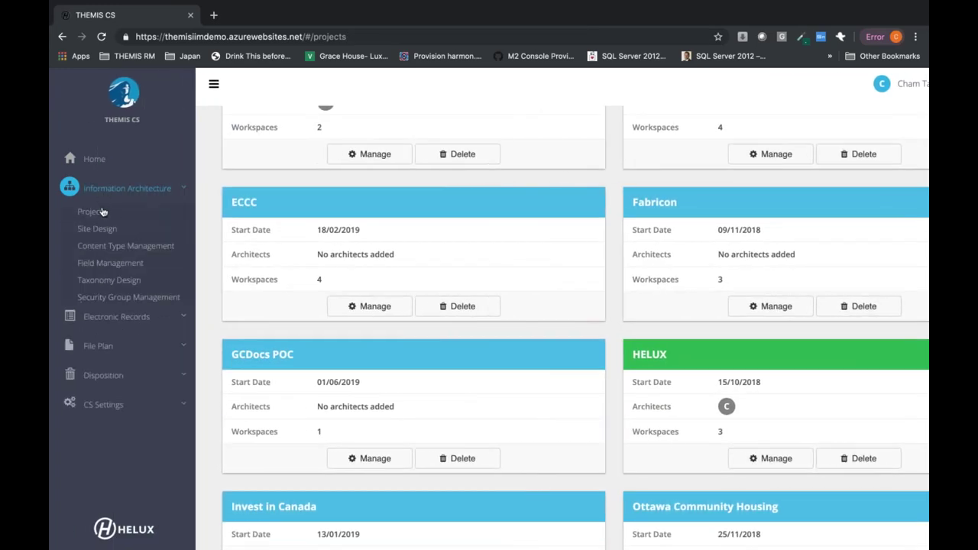
click(98, 226)
click(183, 180)
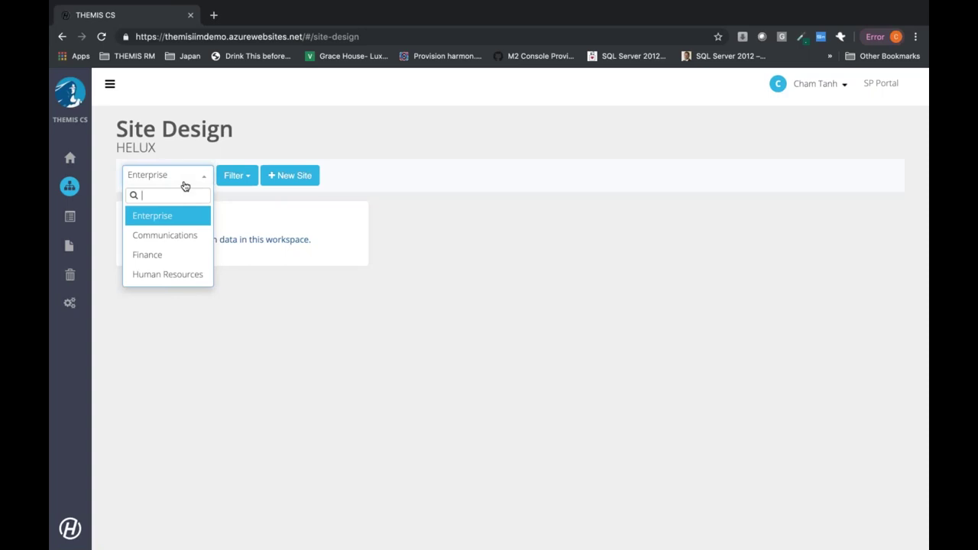
click(159, 254)
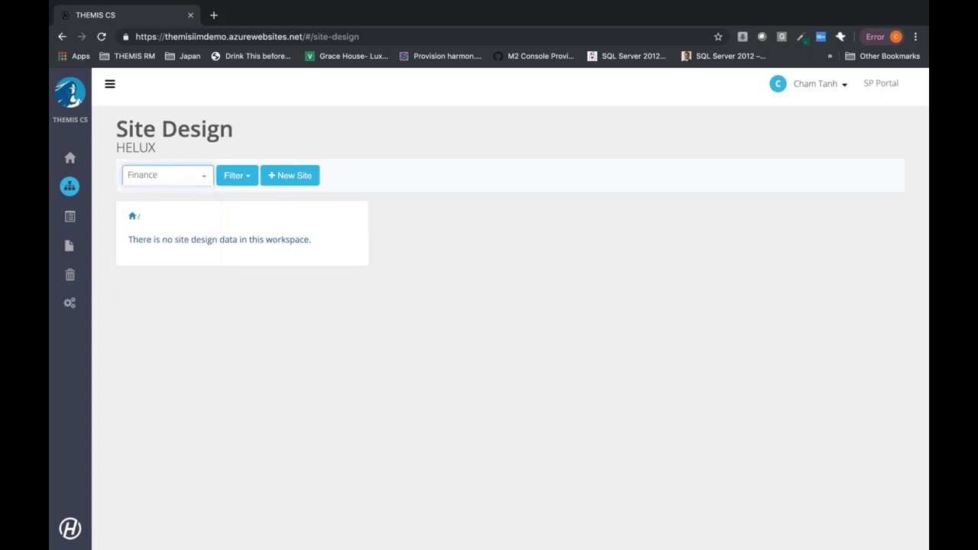
click(132, 240)
click(172, 240)
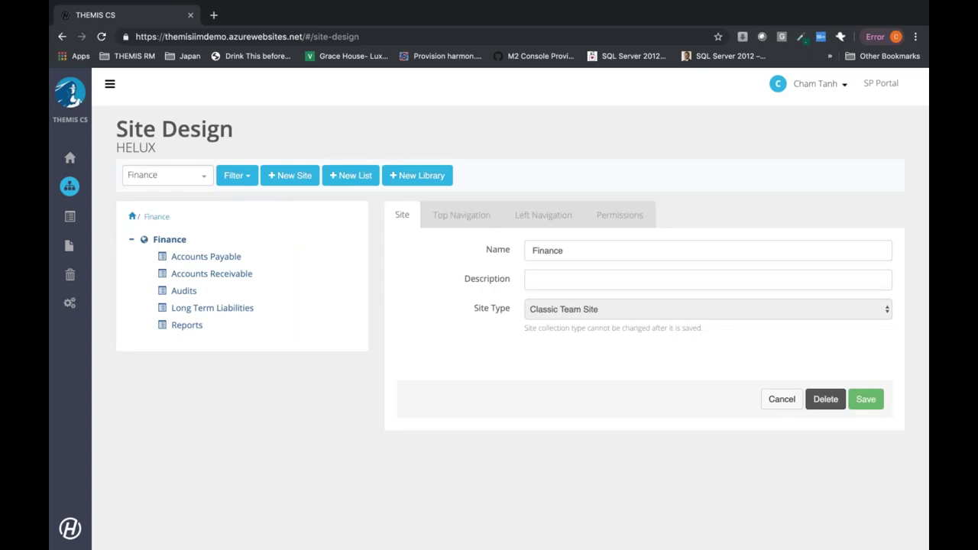
- Show the details of the Finance site's Accounts Payable library and turn off its permission inheritance
click(202, 259)
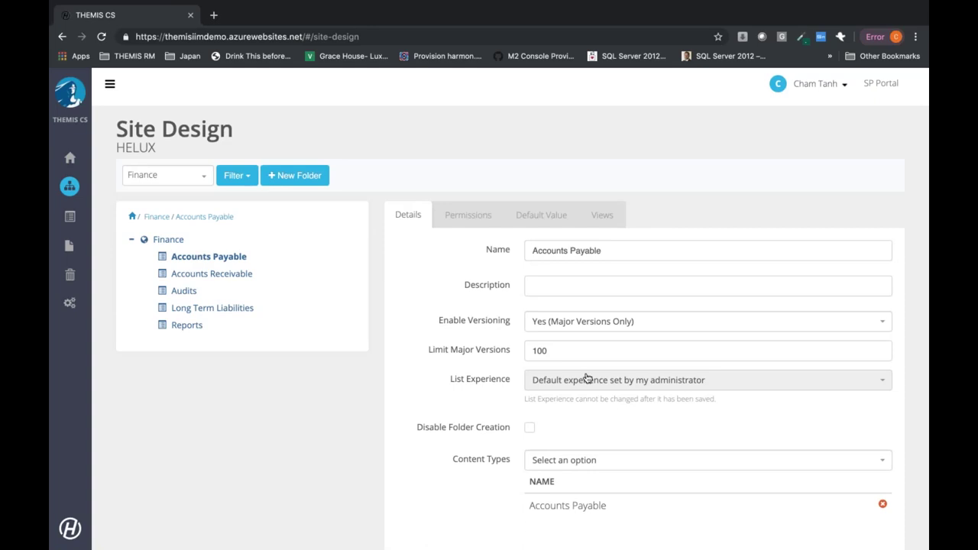
scroll(508, 311, down, 1)
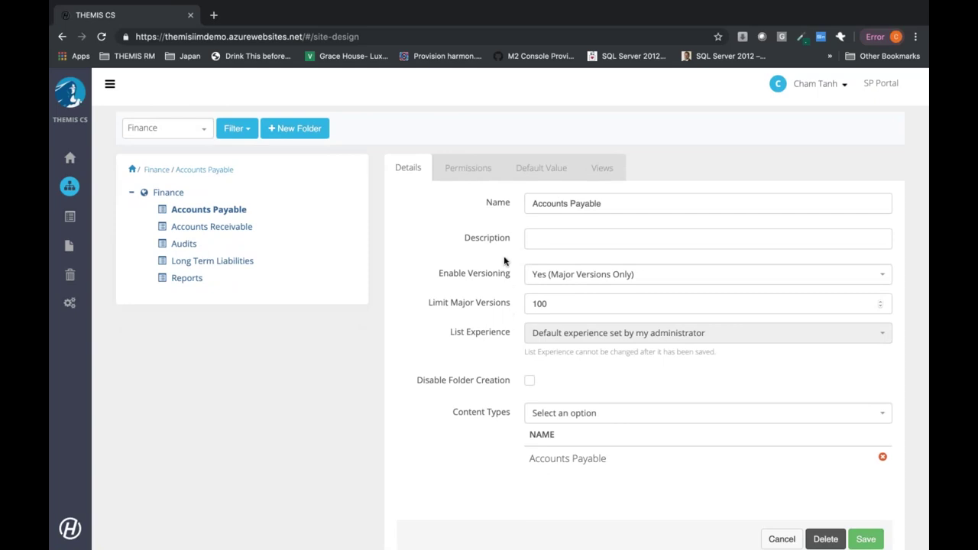
click(477, 173)
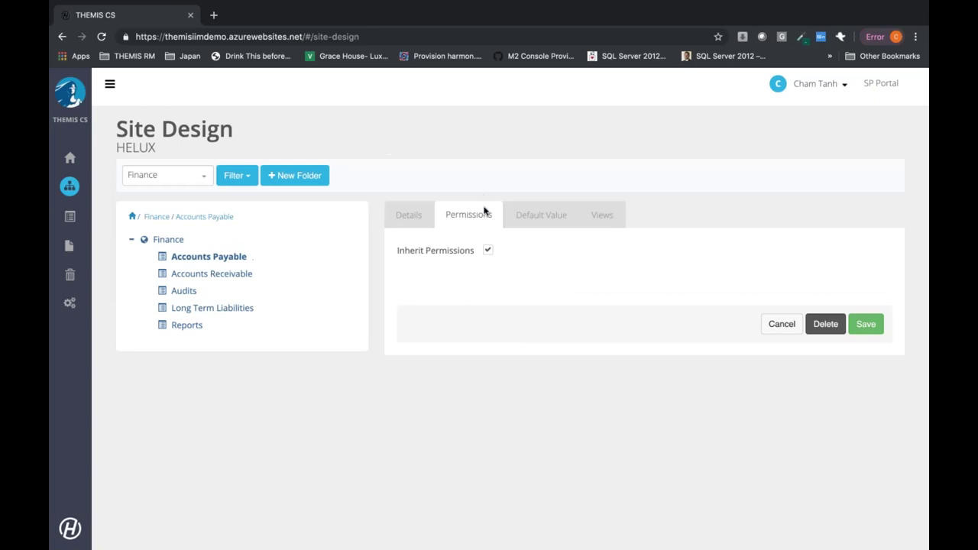
click(489, 250)
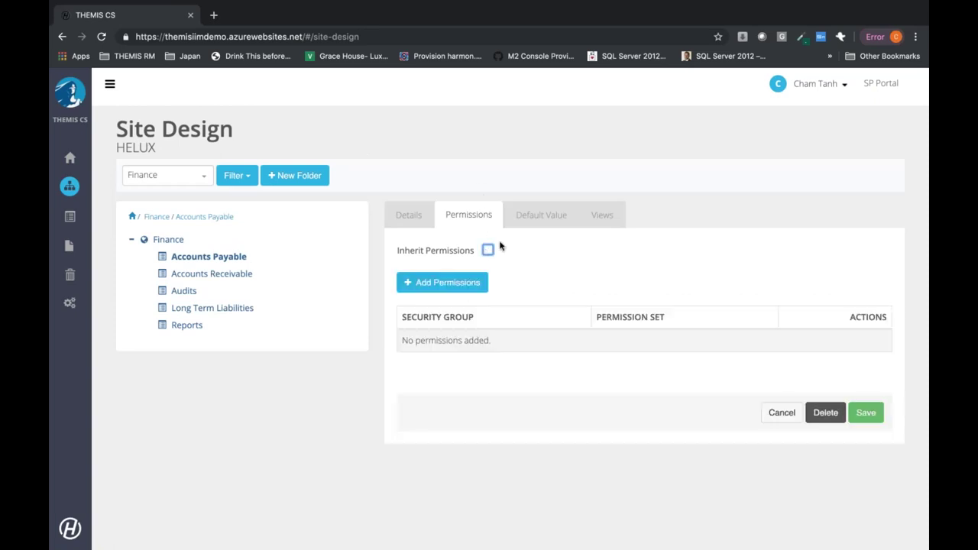
- Examine the Accounts Payable library's default values, views and content type settings
click(528, 215)
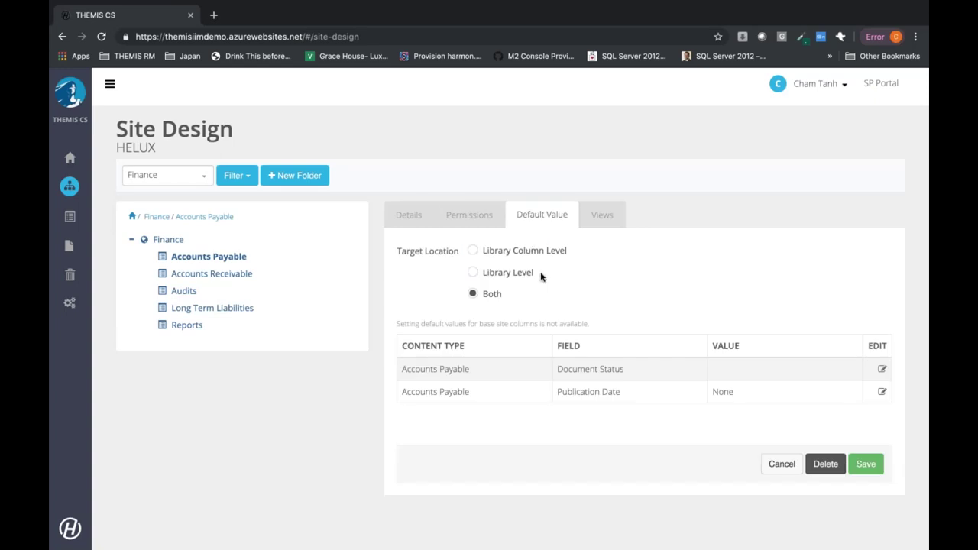
click(596, 216)
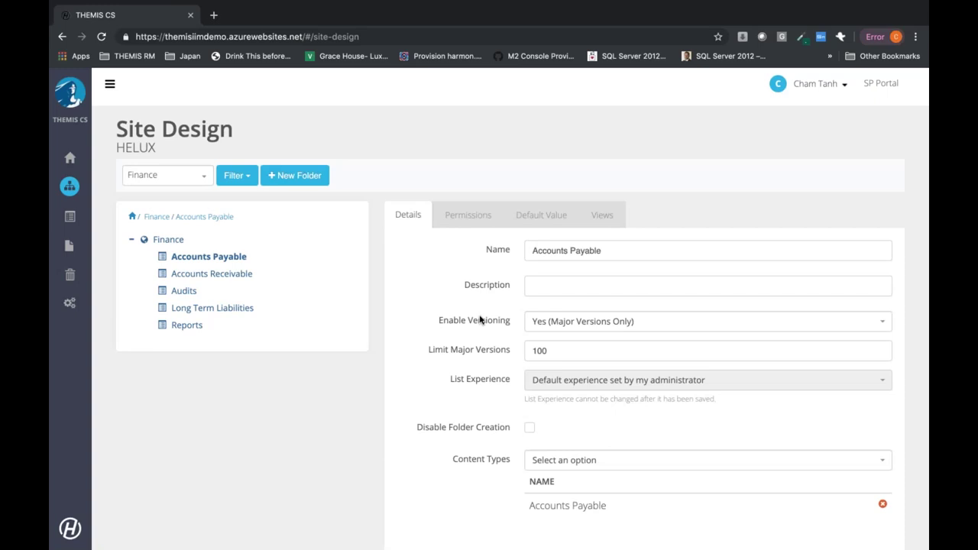
scroll(480, 320, down, 2)
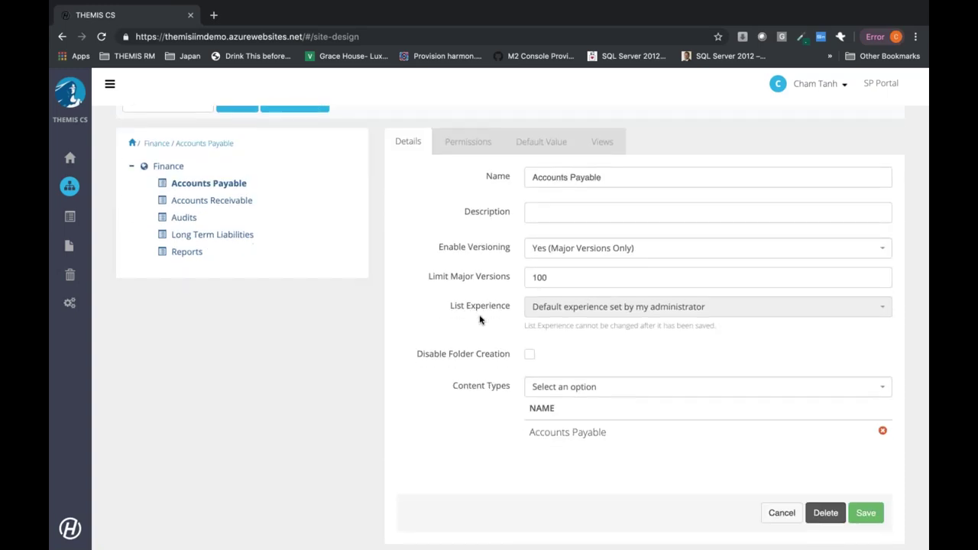
click(547, 382)
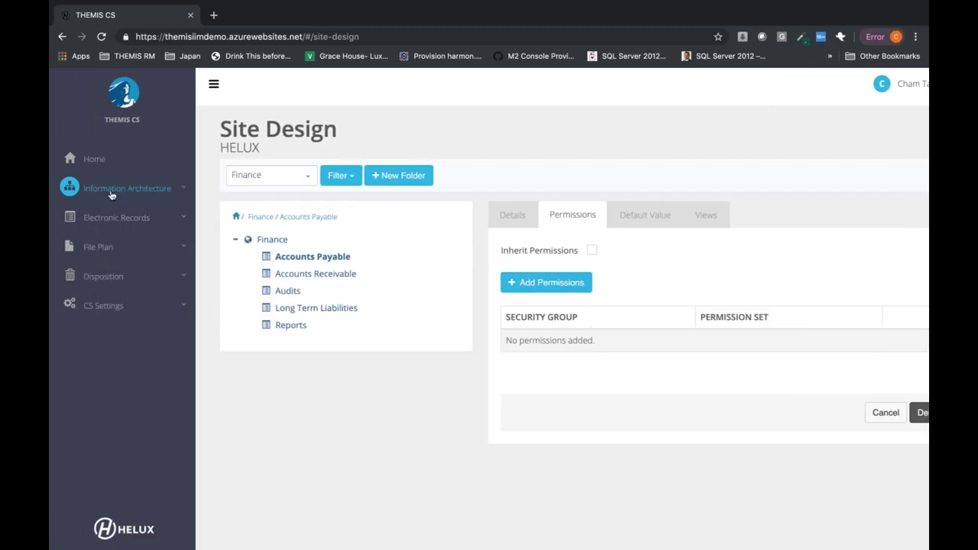
- Go to Content Type Management, discarding the unsaved changes to the Accounts Payable library
click(115, 191)
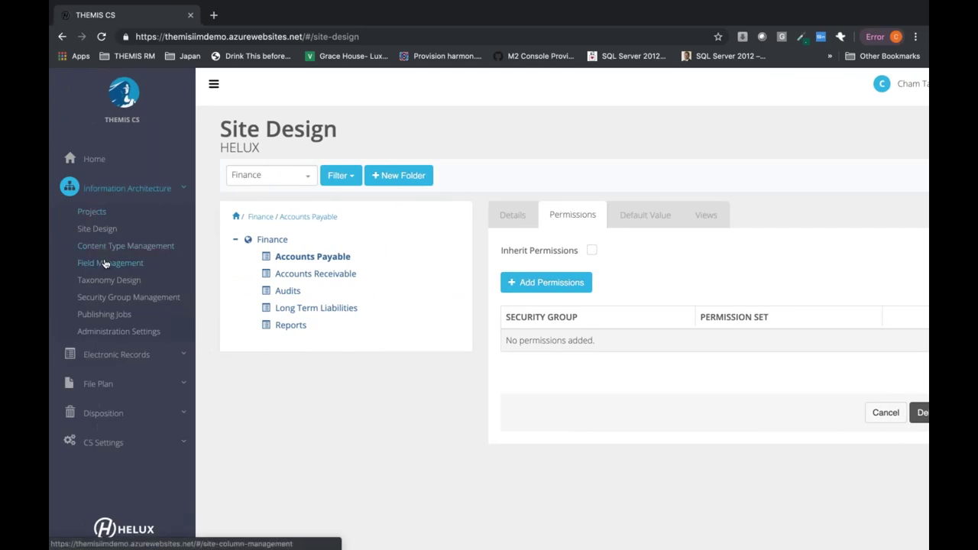
click(102, 246)
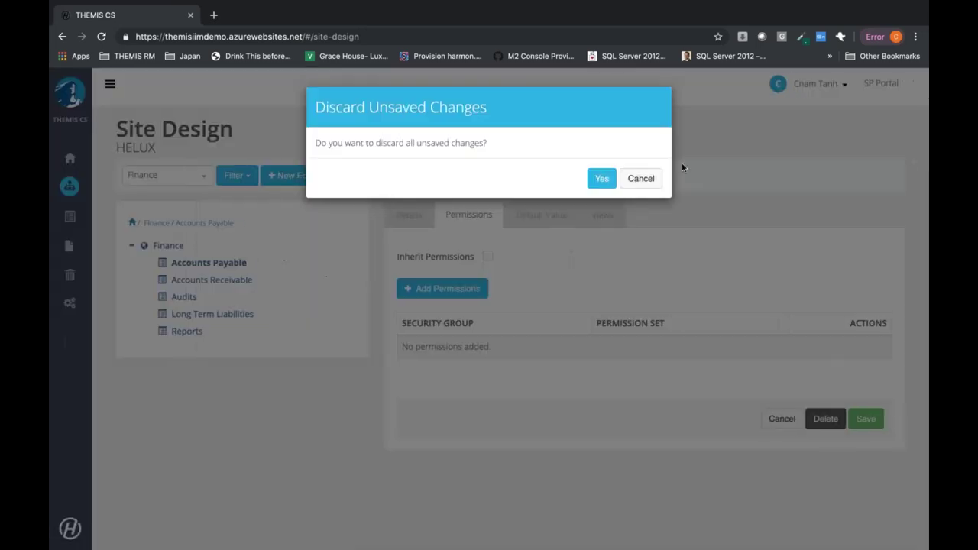
click(604, 181)
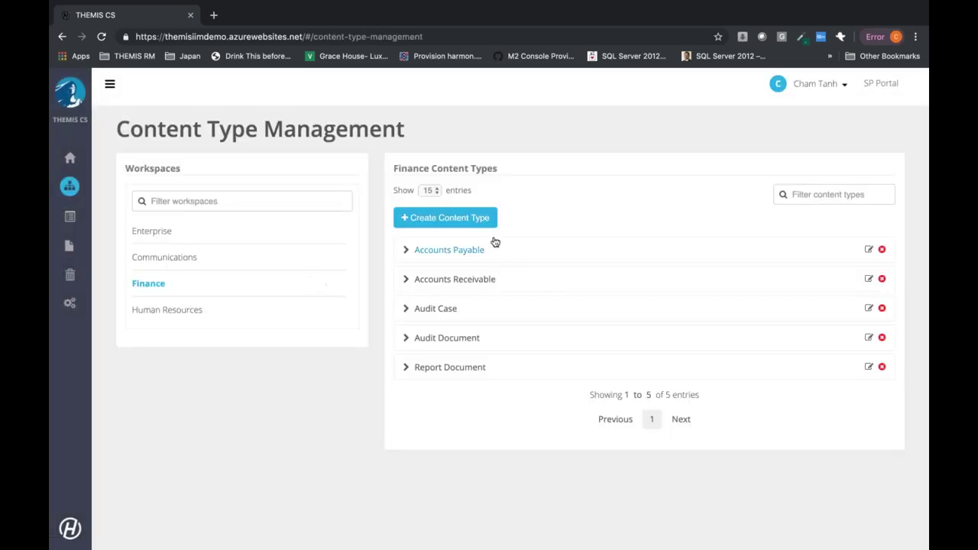
- Start a new content type in the Finance workspace and name it "Project Documetn"
click(444, 217)
click(363, 199)
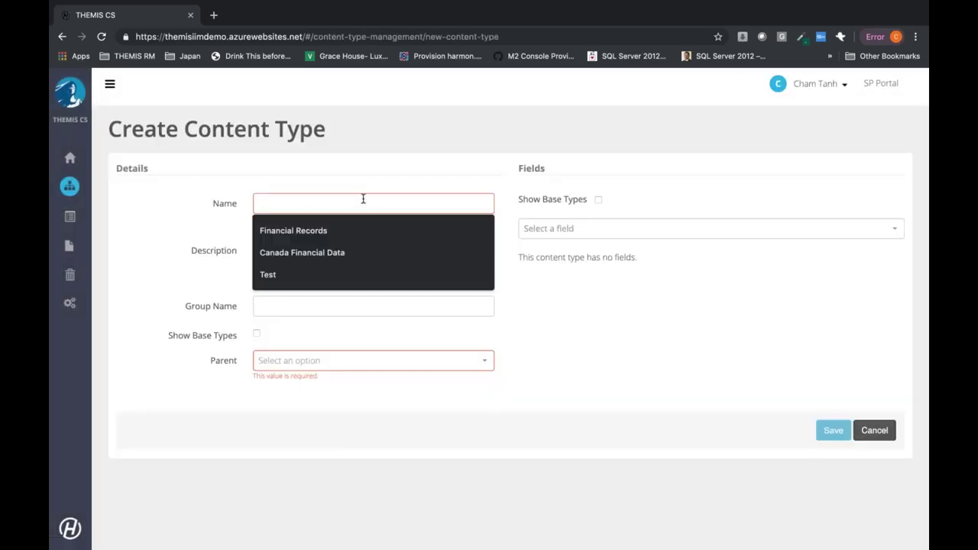
text(Projec)
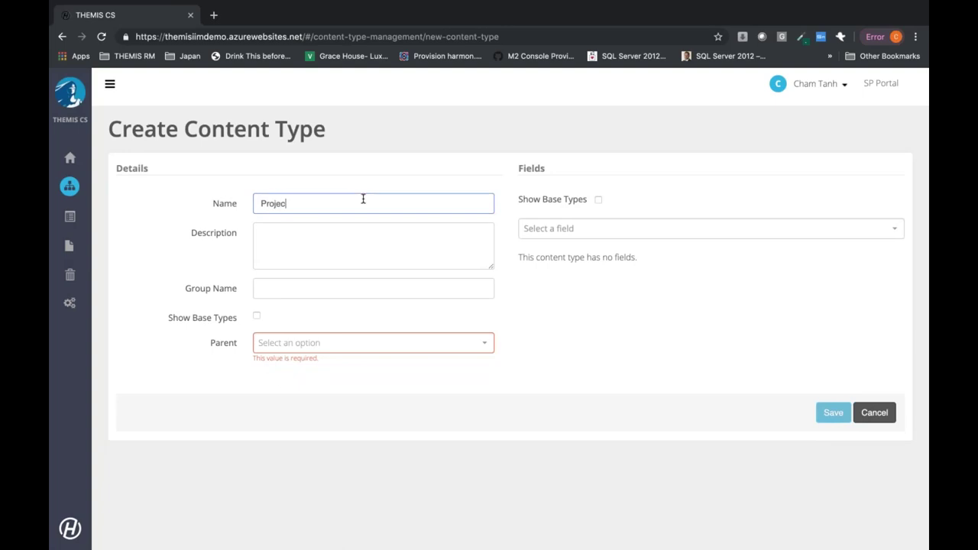
text(t Documetn)
- Include the base types among the parent options and set the content type's parent to Document
click(366, 350)
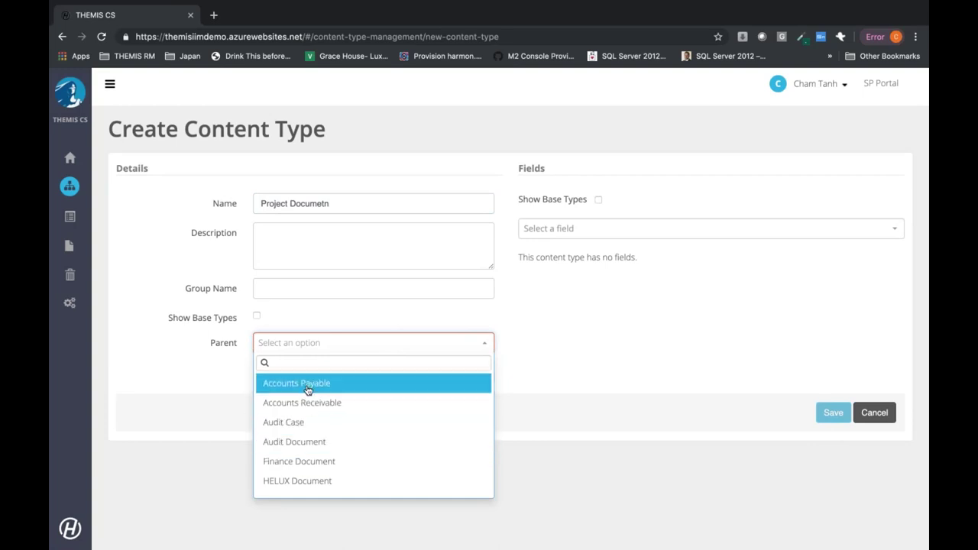
click(257, 319)
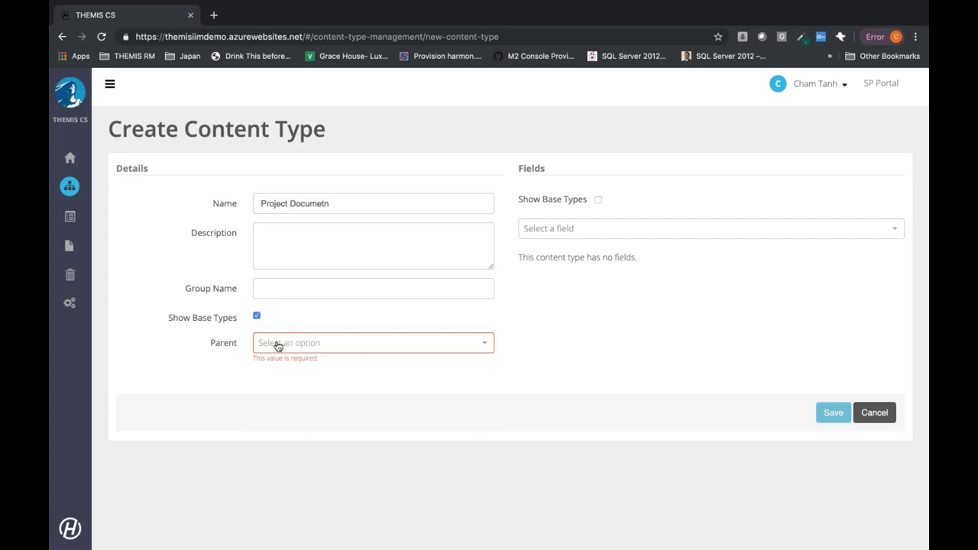
click(276, 342)
scroll(290, 424, down, 1)
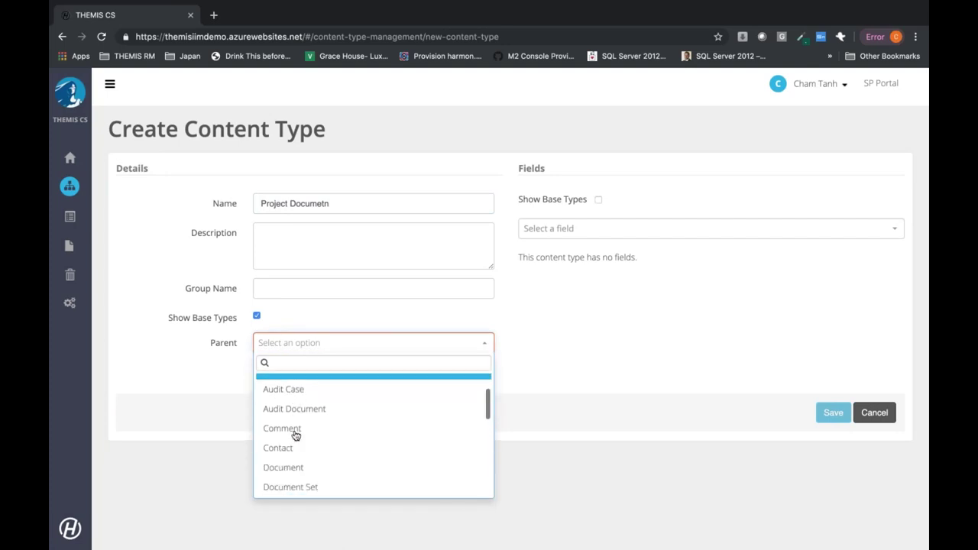
click(292, 459)
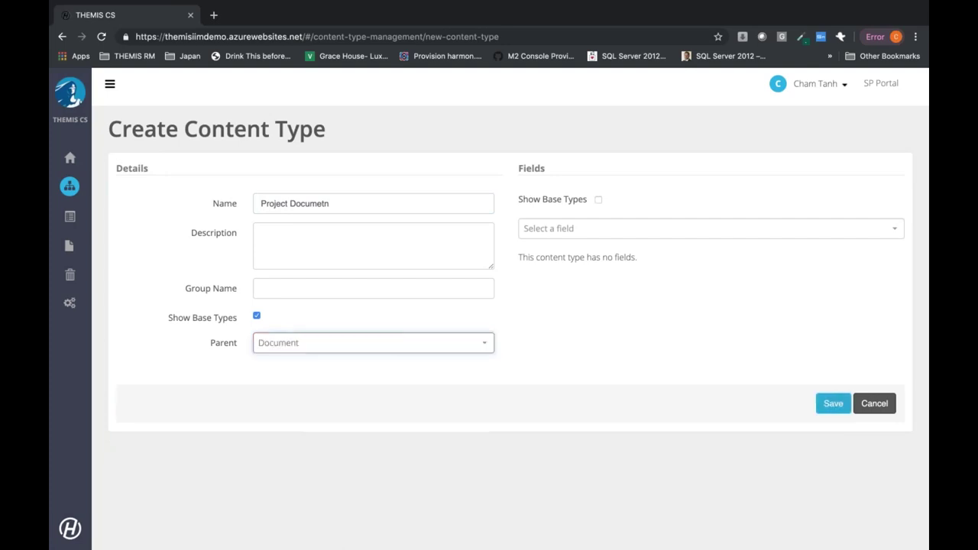
- Start a new field for the content type as Managed Metadata, anchored to the Countries term set of the Enterprise Taxonomy
click(574, 230)
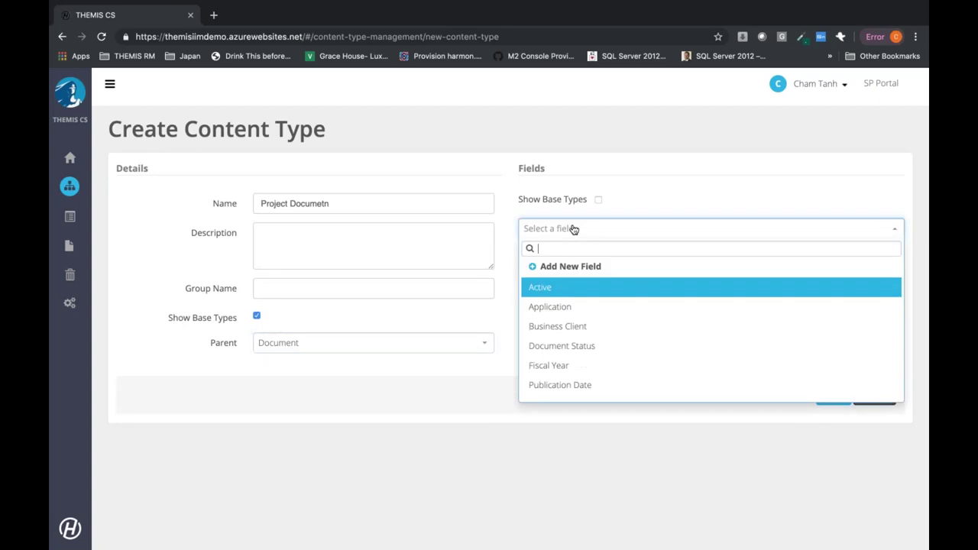
click(570, 267)
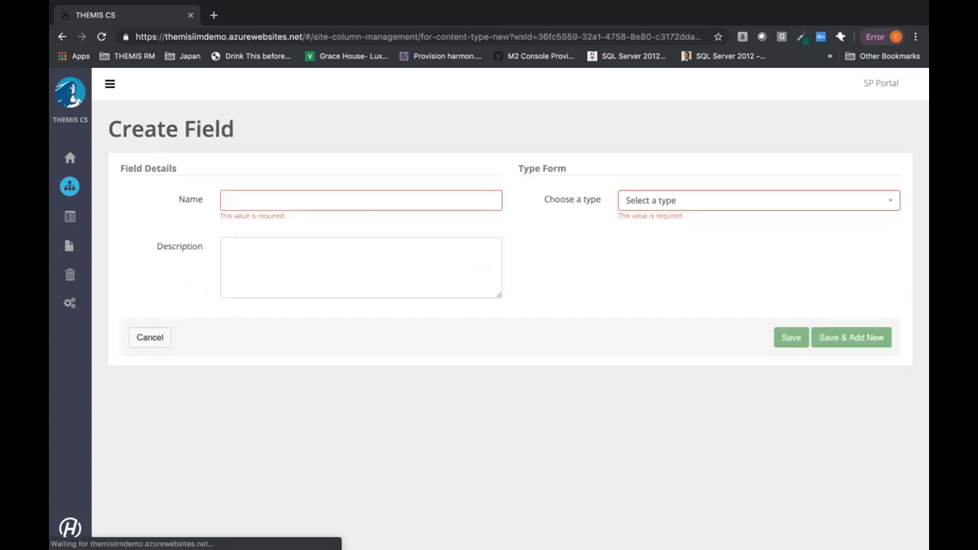
click(666, 208)
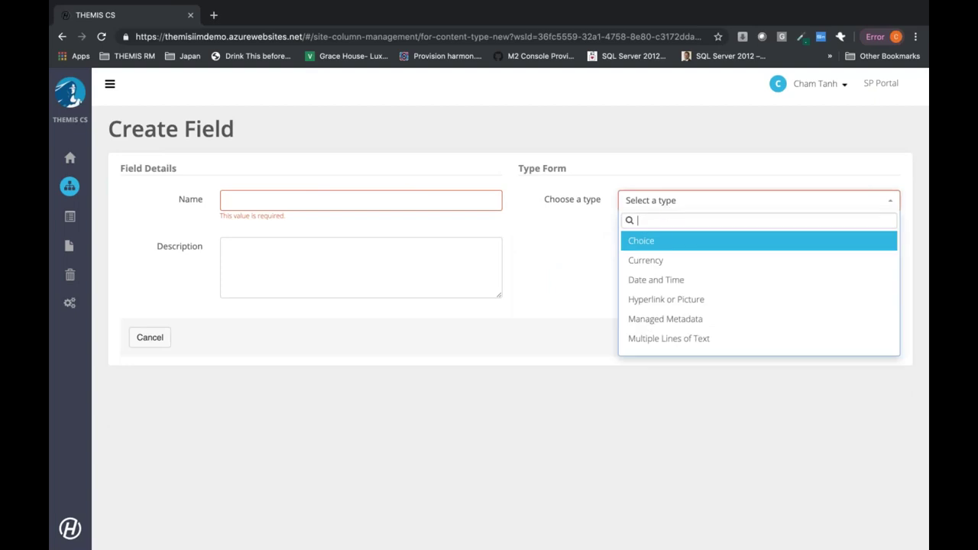
click(661, 318)
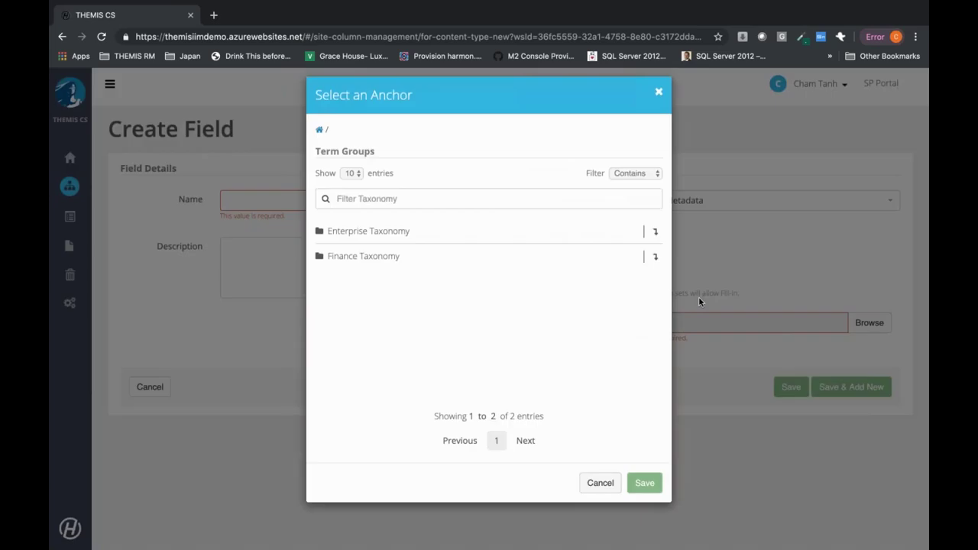
click(655, 243)
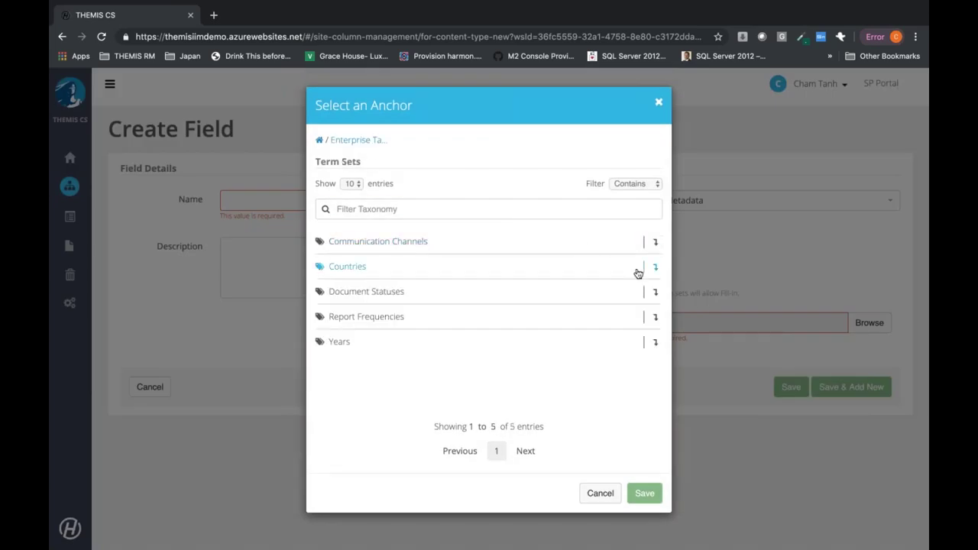
click(654, 268)
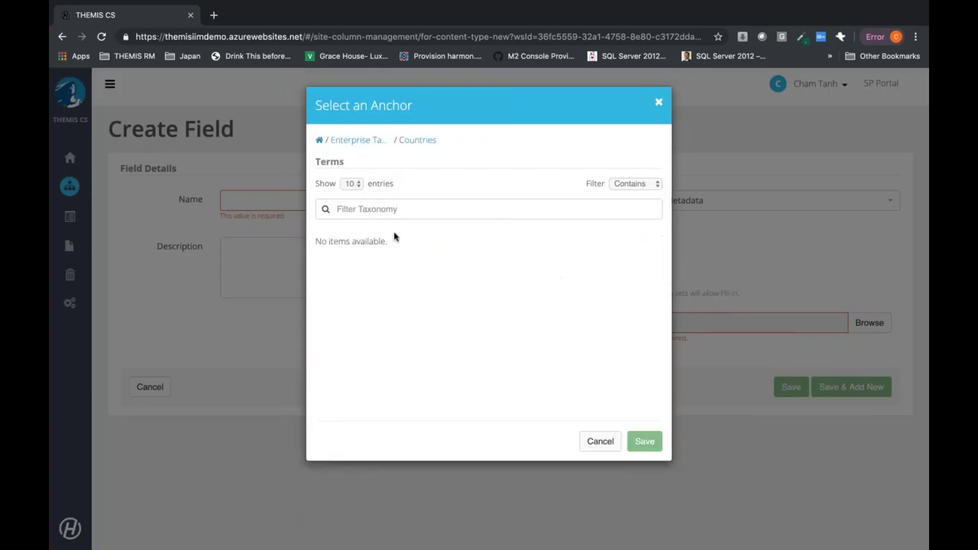
click(600, 440)
- Name the field "Country" and save it, and save the content type with it
click(350, 197)
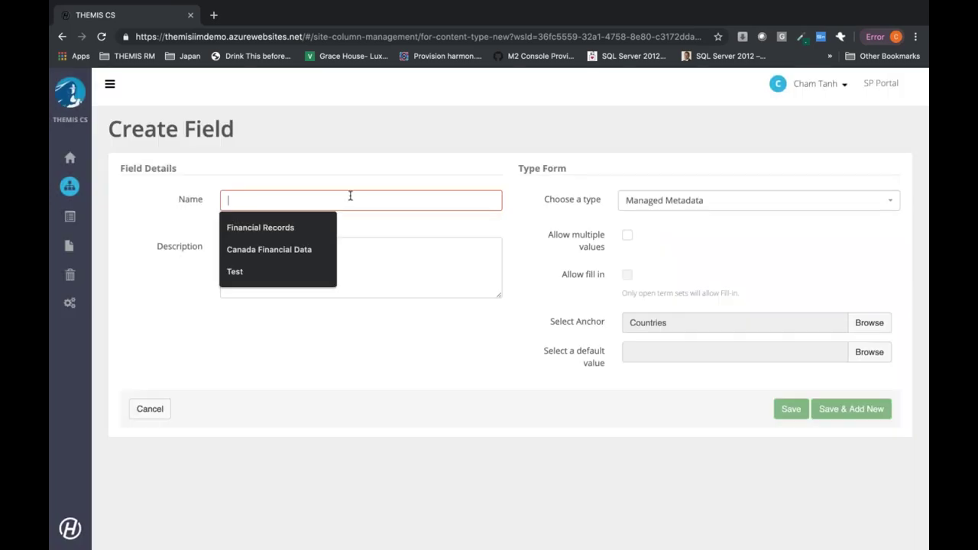
text(Country)
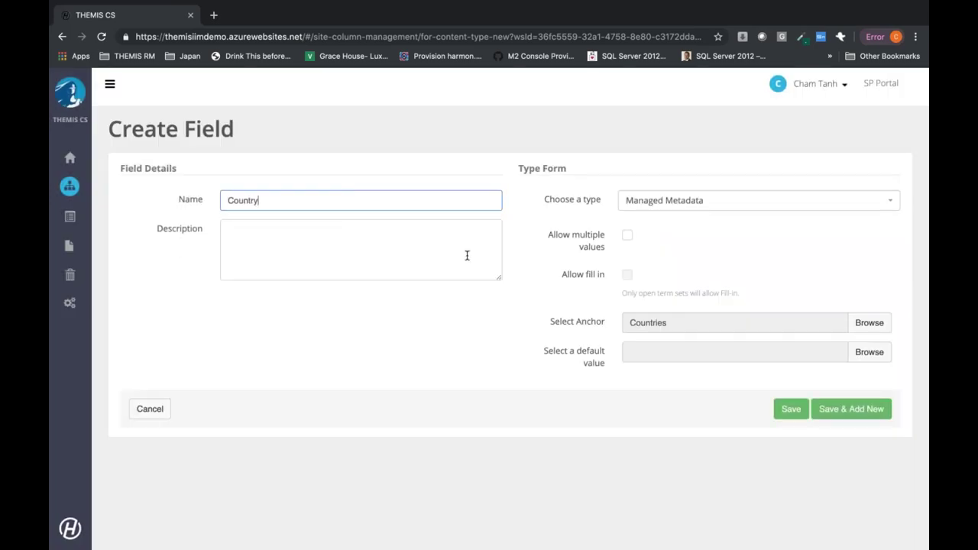
click(791, 409)
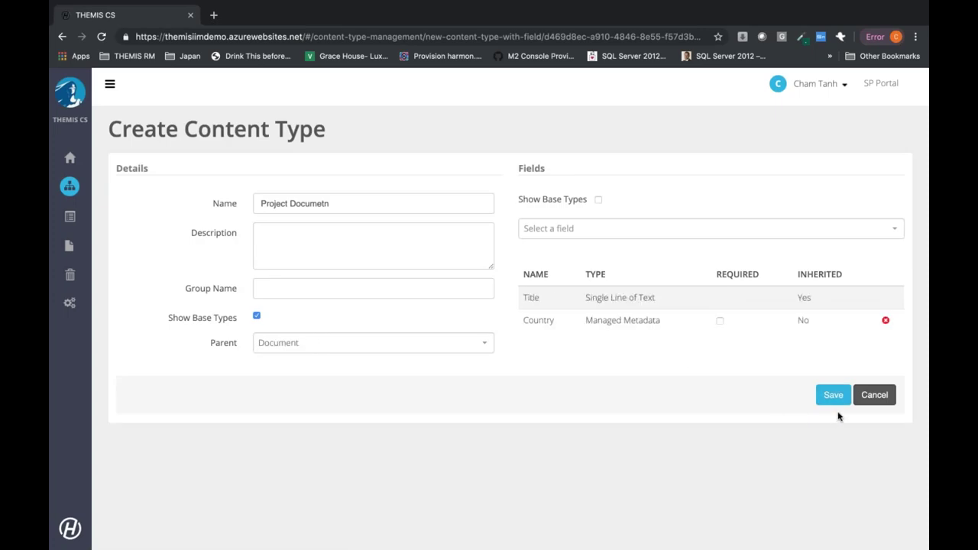
click(829, 396)
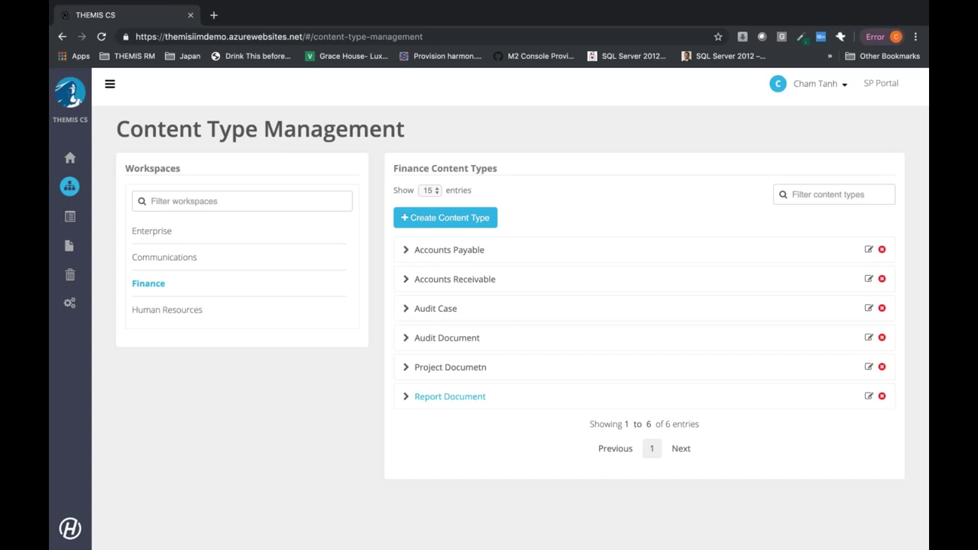
- Go to Site Design and expand the Finance site to view its libraries
click(70, 186)
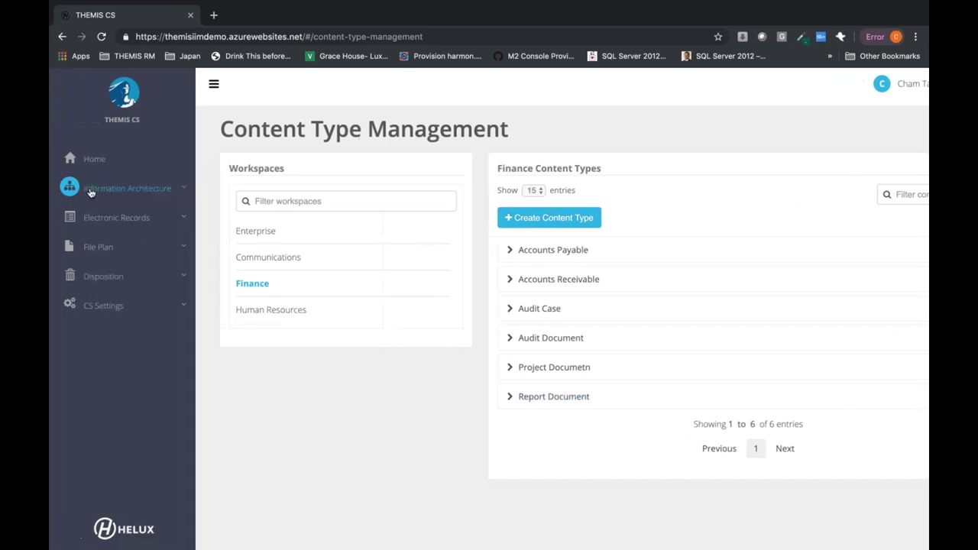
click(100, 229)
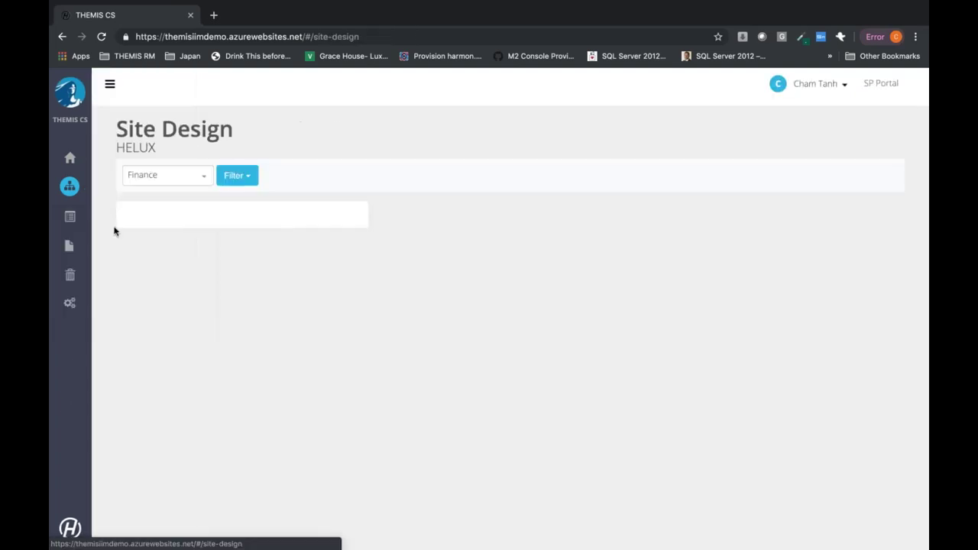
click(130, 246)
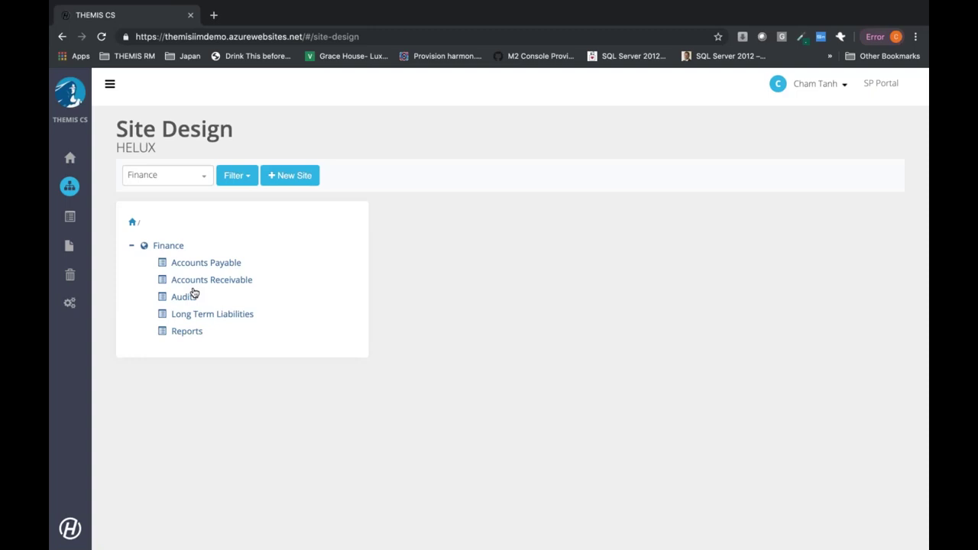
- Go to Publishing Jobs and start a new publishing job of the Sites type
mouse_move(77, 200)
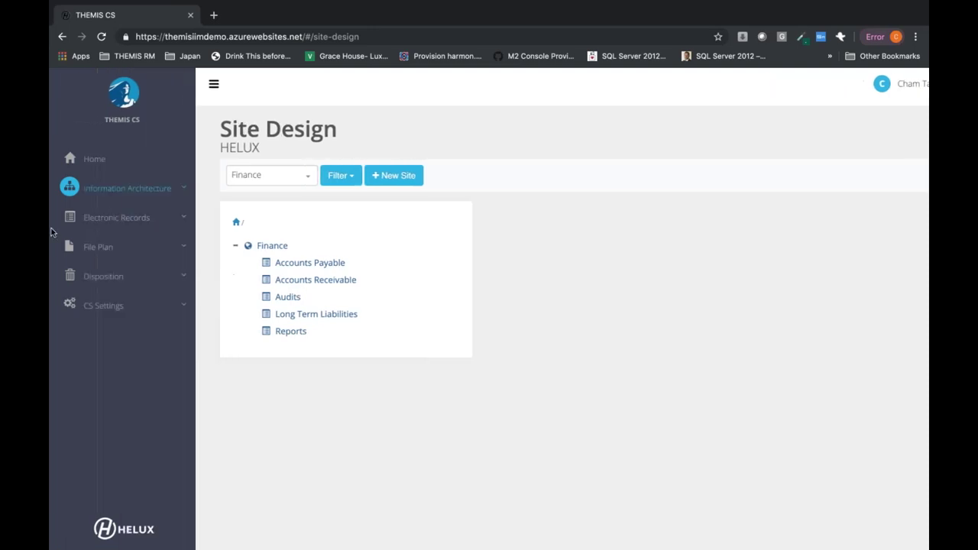
click(85, 195)
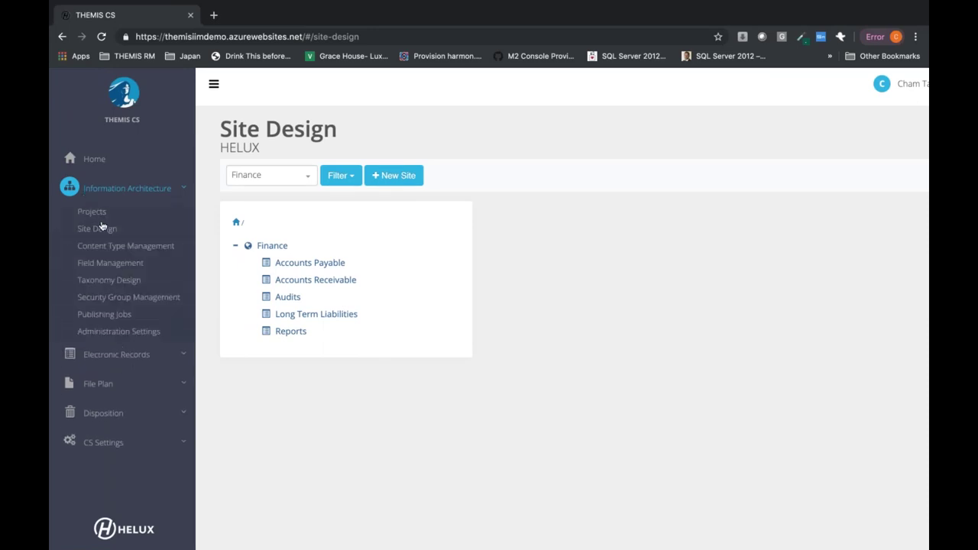
click(101, 316)
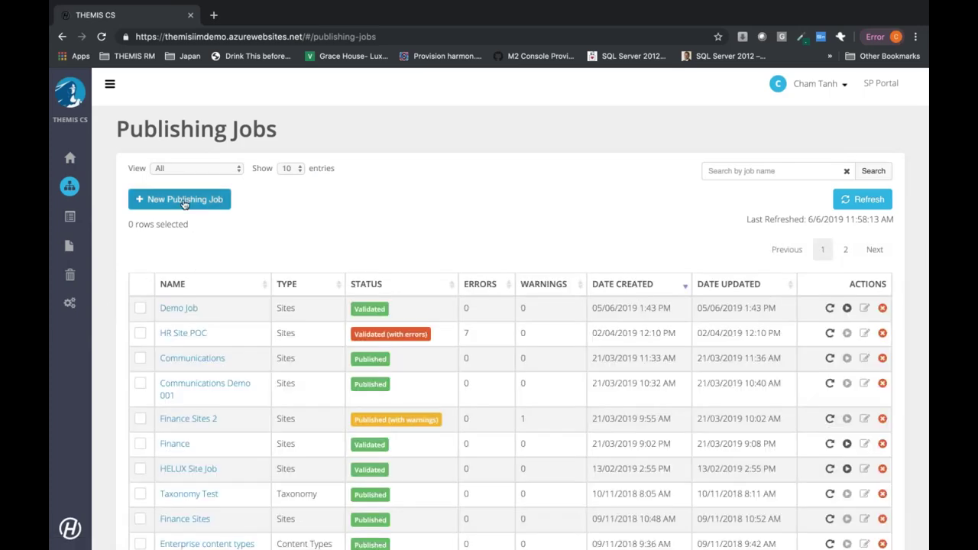
click(206, 199)
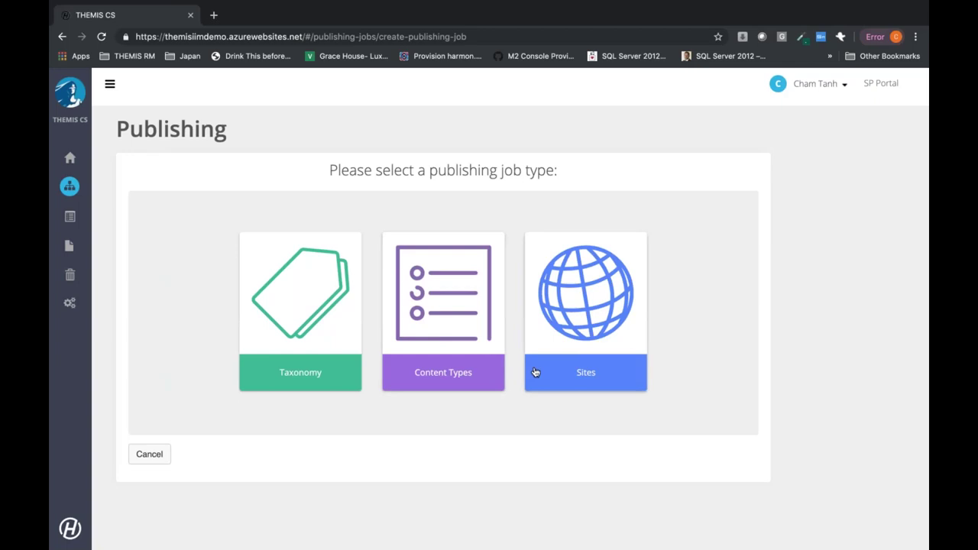
click(563, 352)
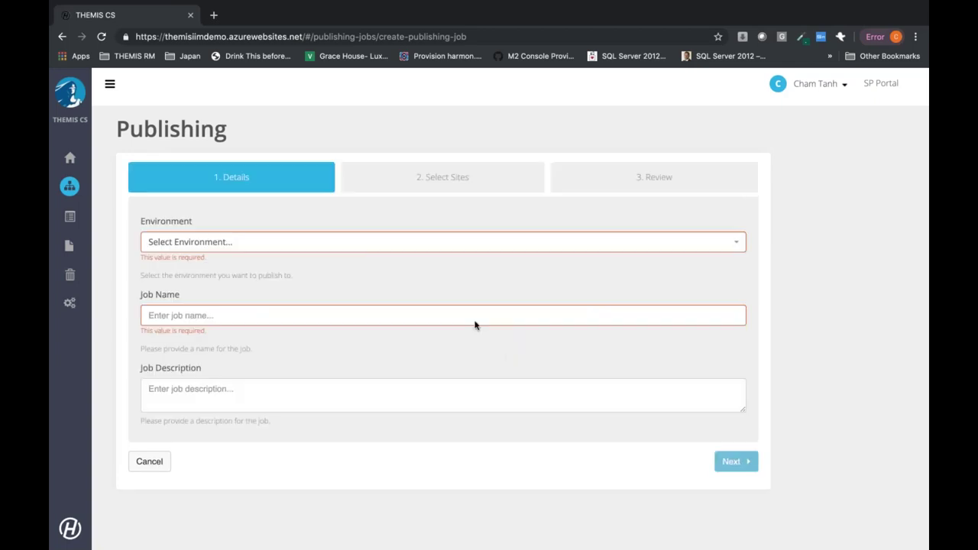
- Set the job's environment to HELUX PROD, its name to "Demo Job 123" and its description to "THis is jus atest", and continue to site selection
click(419, 241)
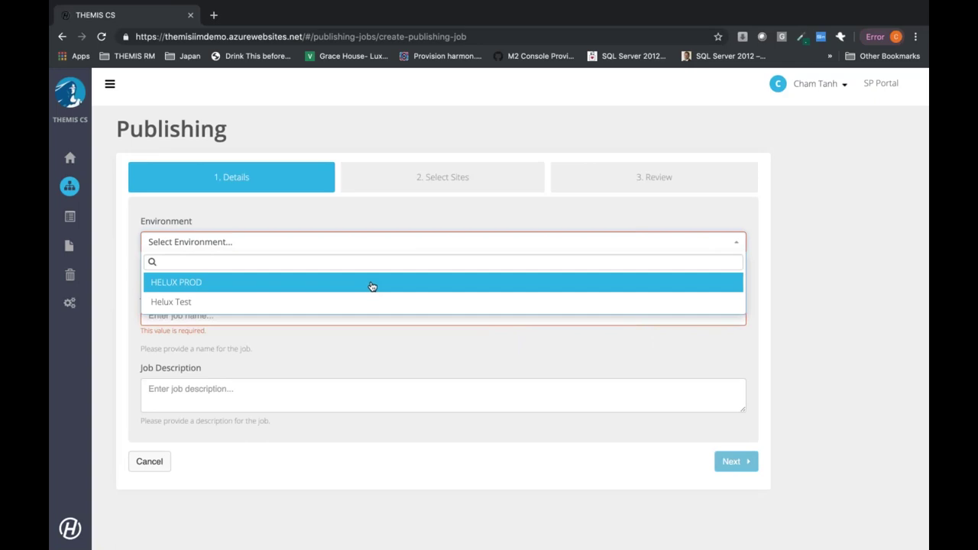
click(372, 286)
click(343, 304)
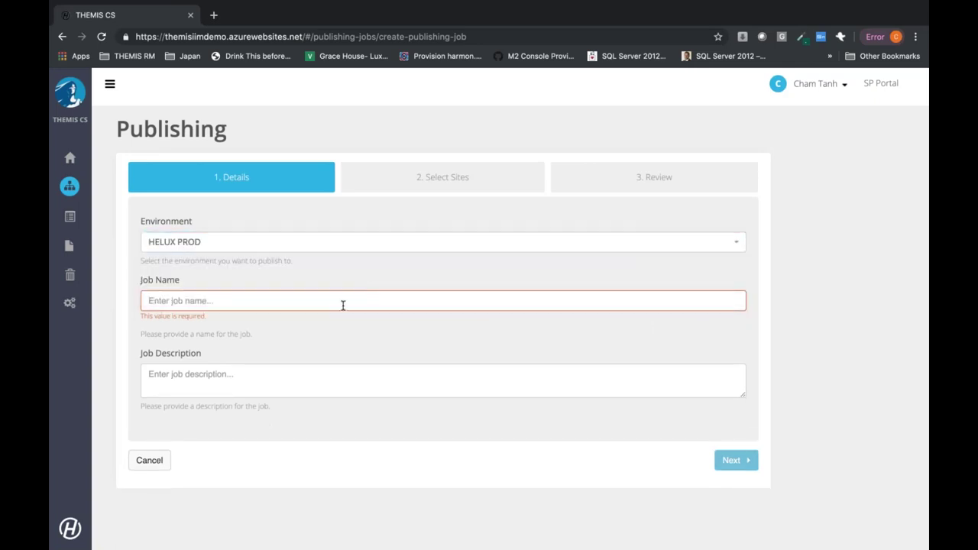
text(Demo Job 123)
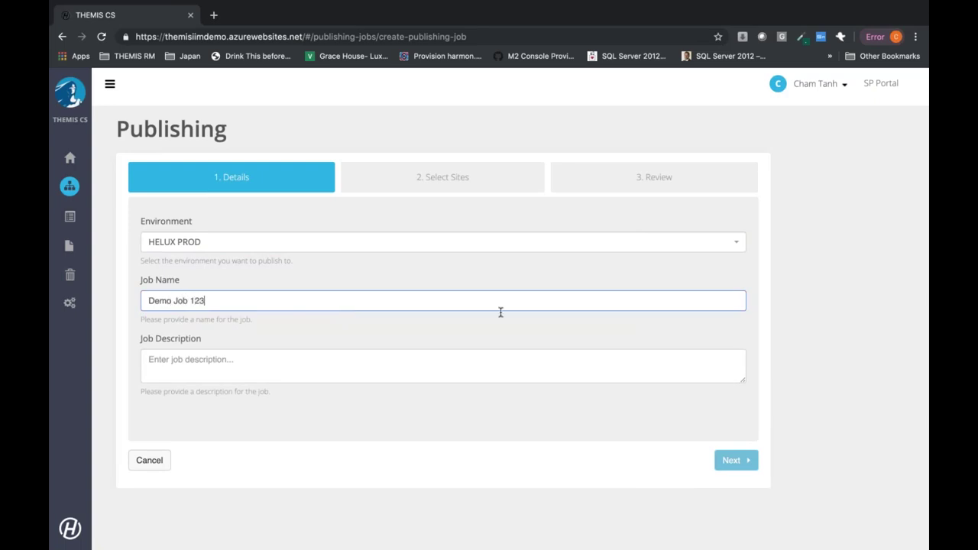
click(535, 336)
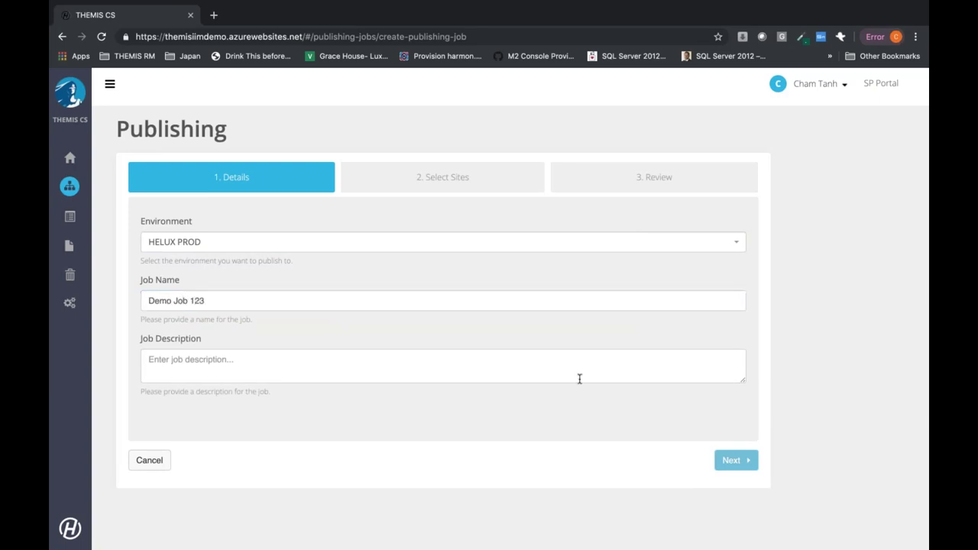
click(579, 379)
text(THis i)
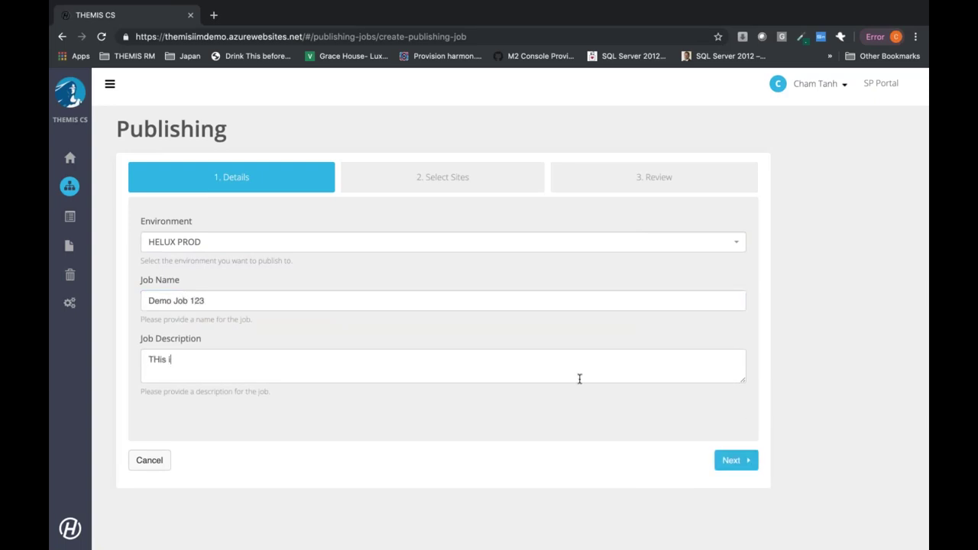
text(s jus aemo)
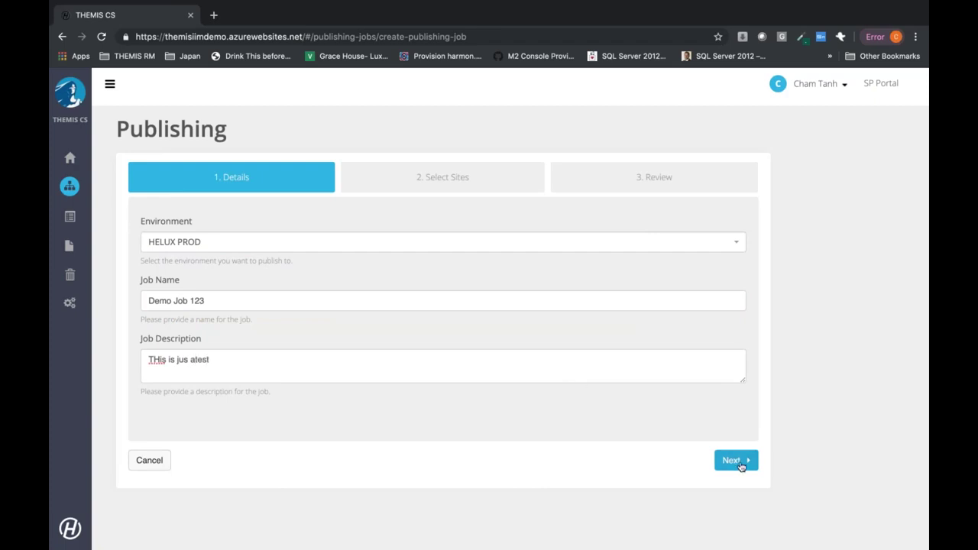
click(738, 460)
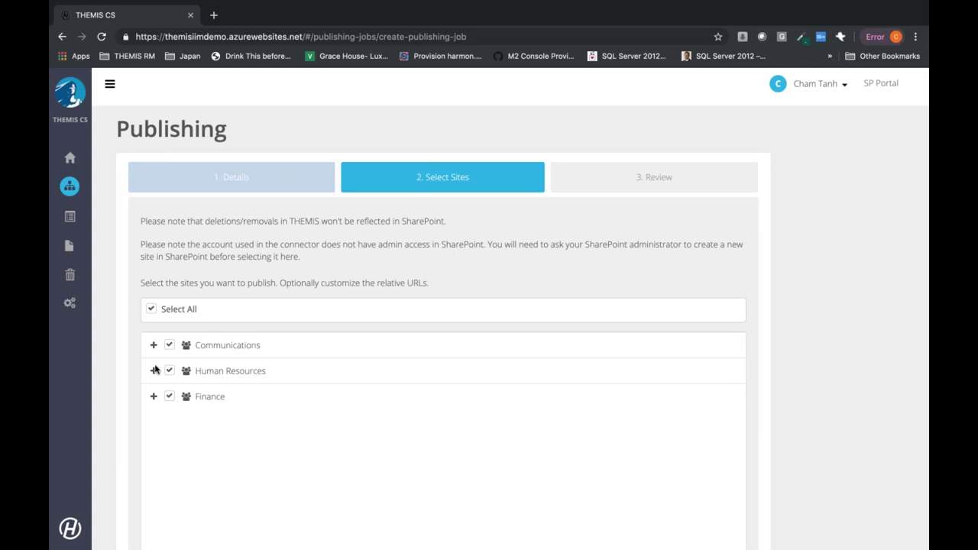
- Limit the job to the Finance workspace with its FinanceDemo100 site and all five libraries, and save and run it
click(152, 310)
click(154, 396)
scroll(207, 415, down, 1)
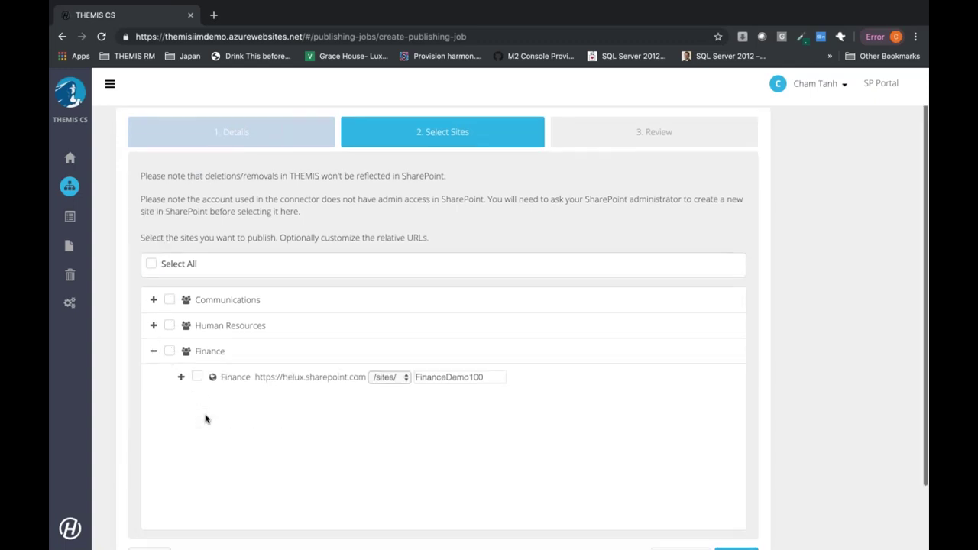
click(170, 350)
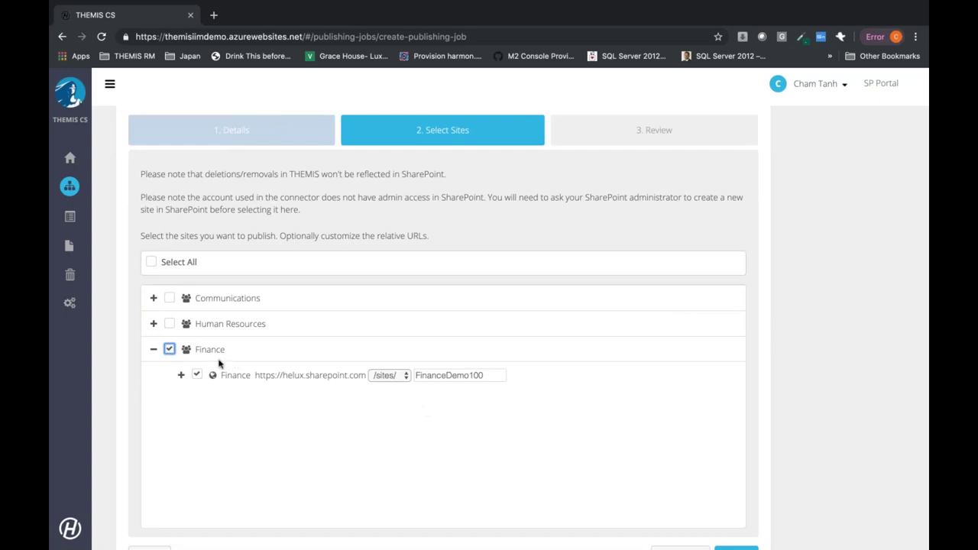
click(181, 375)
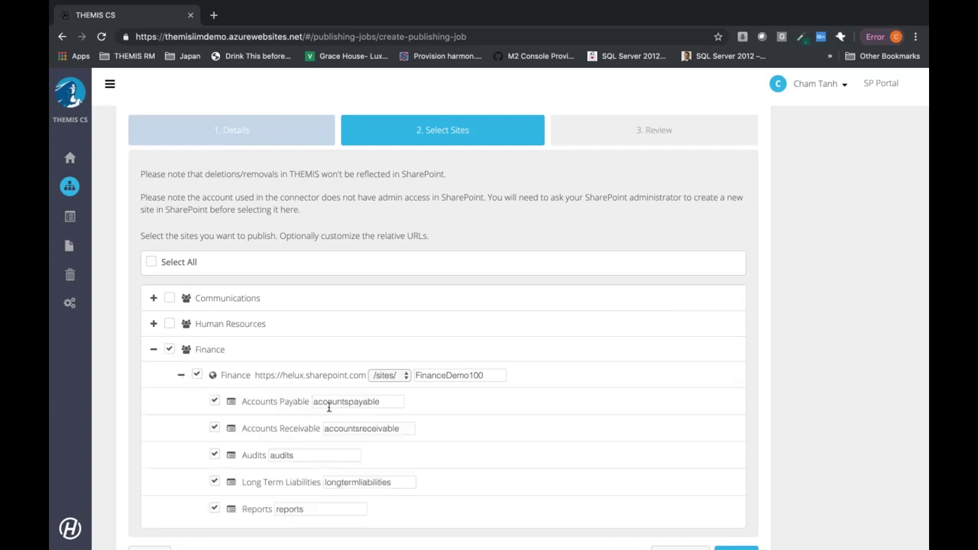
scroll(288, 450, down, 1)
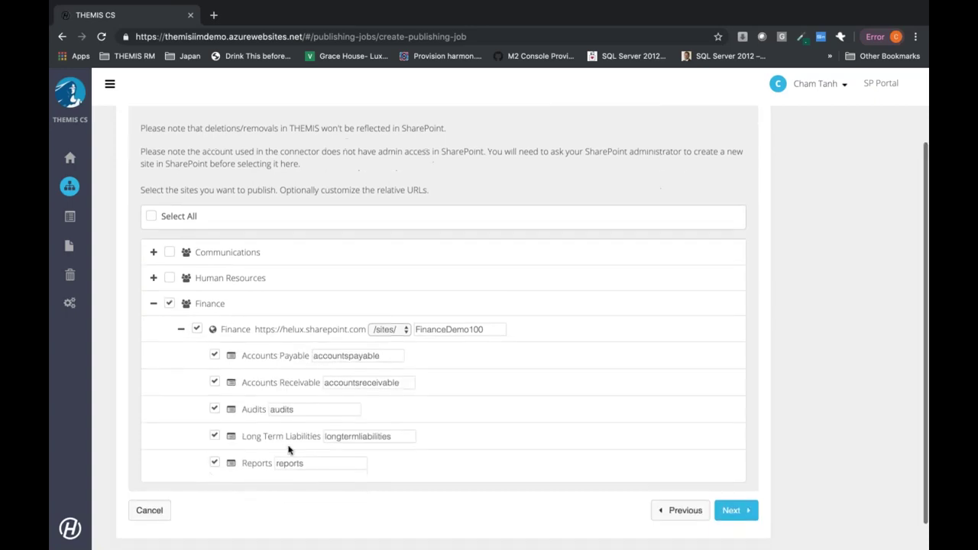
click(732, 502)
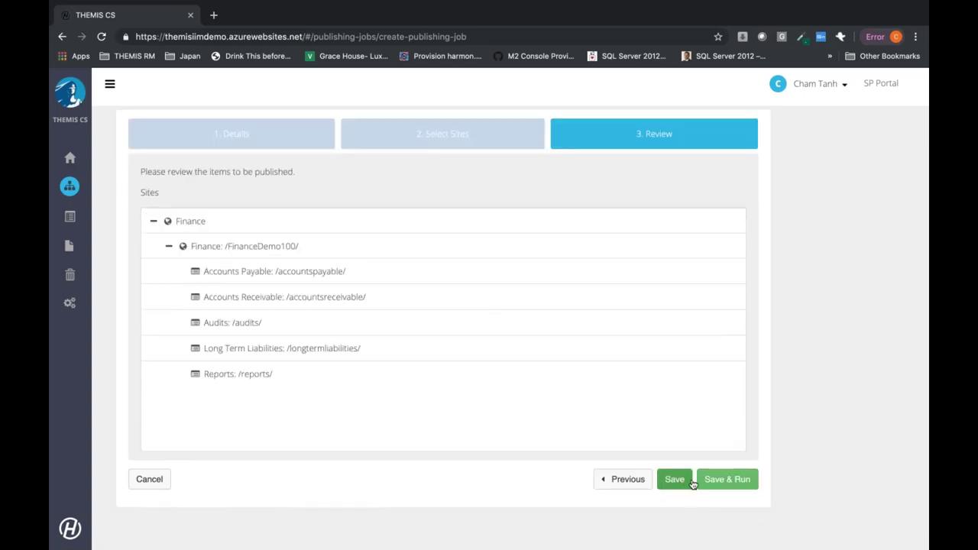
click(724, 480)
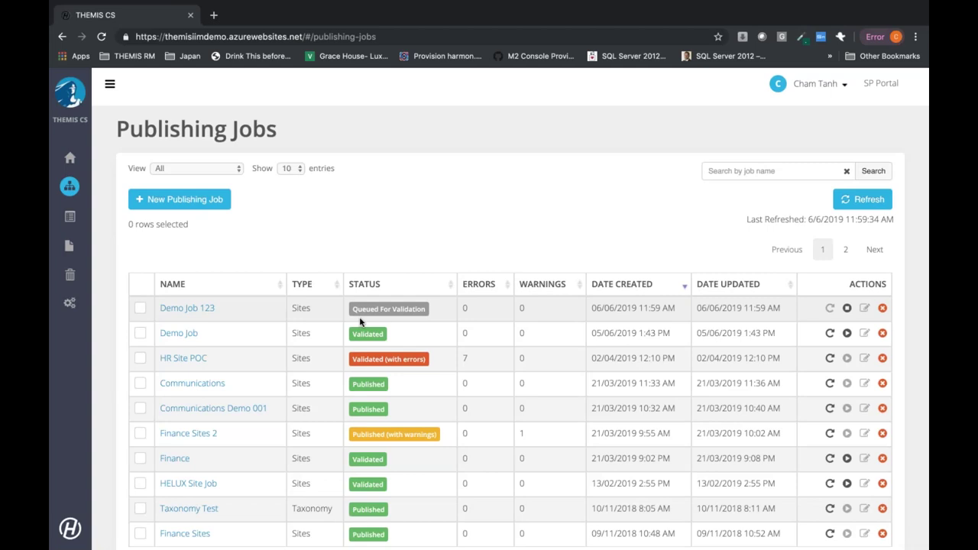
- View the file plan nodes in Manage Records, and open the Administration Settings for Electronic Records
mouse_move(101, 192)
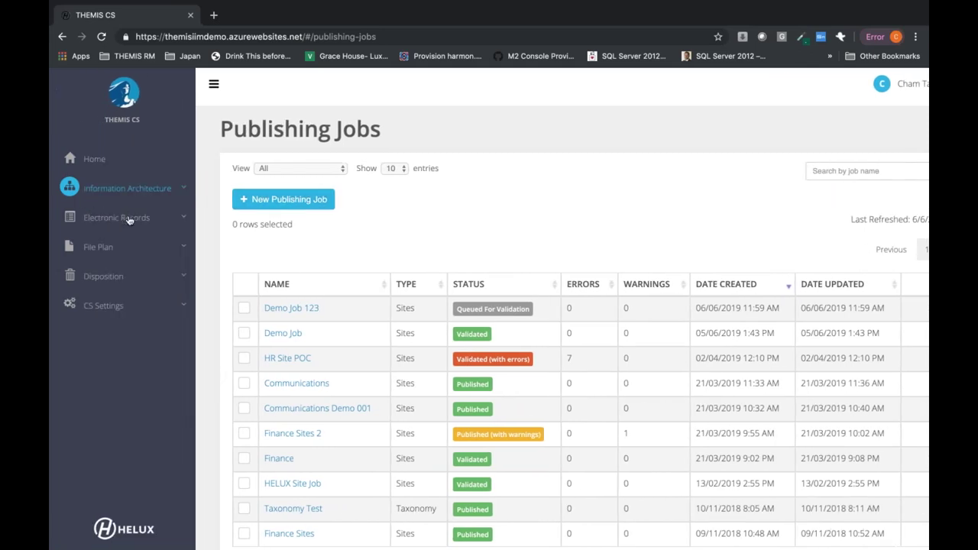
click(120, 220)
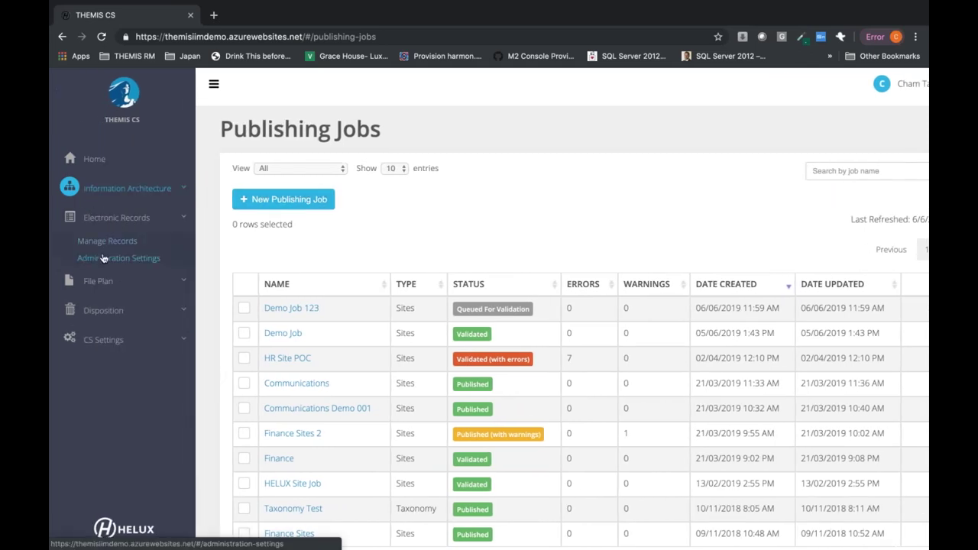
click(106, 241)
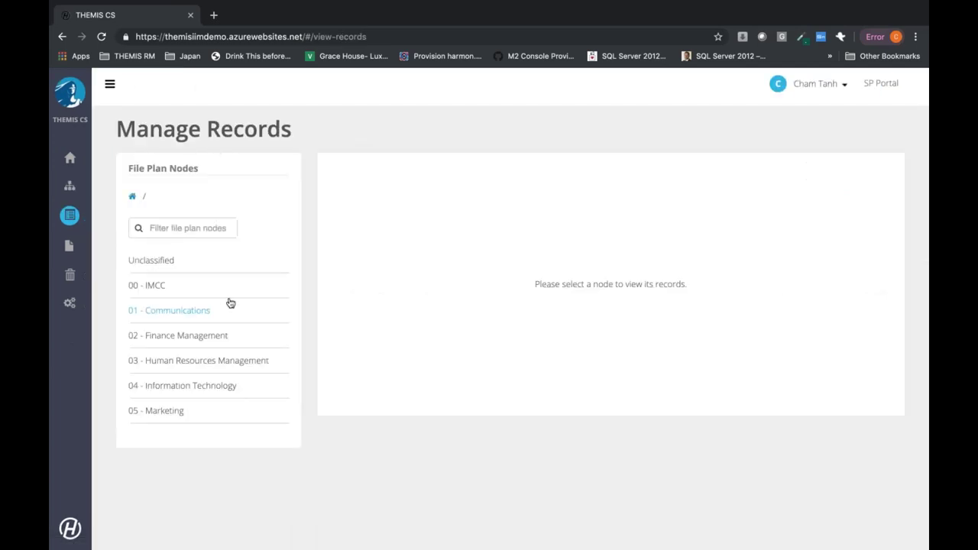
click(107, 259)
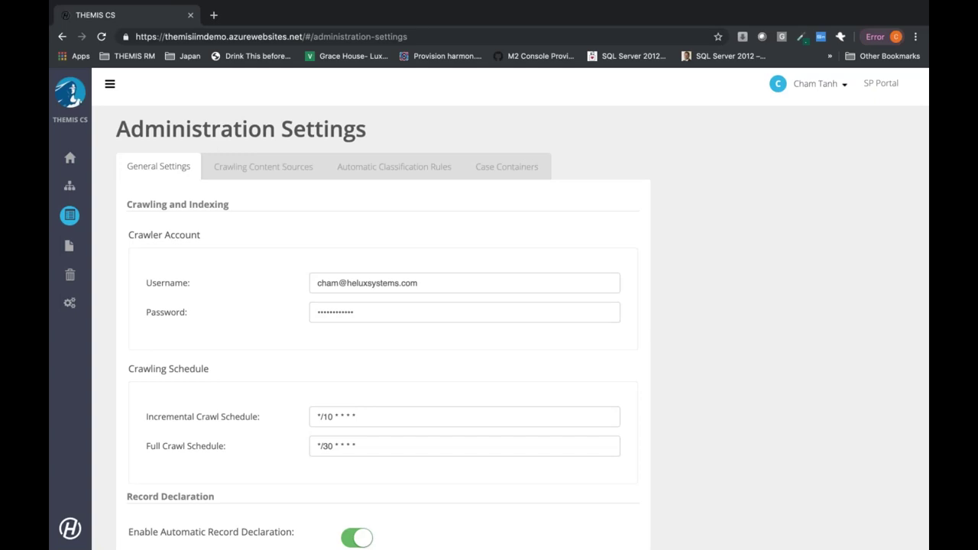
- Review the sites listed as crawling content sources, and the record declaration and automatic classification options in the general settings
click(225, 166)
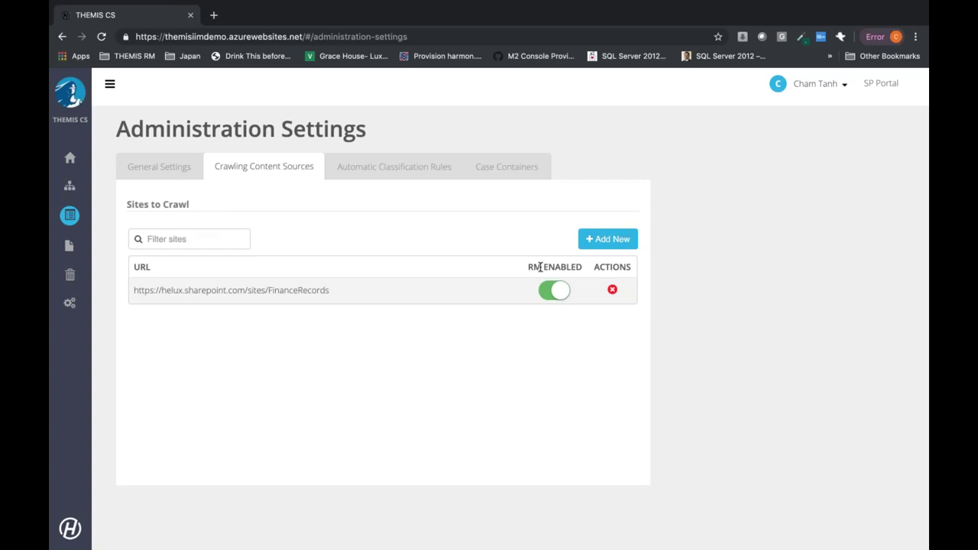
click(188, 166)
scroll(235, 258, down, 1)
scroll(235, 257, down, 4)
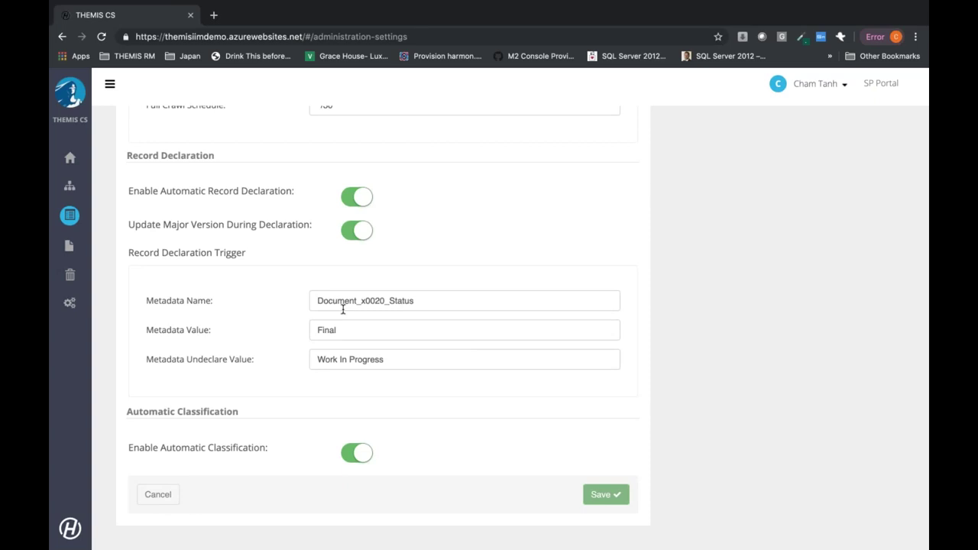
scroll(342, 309, up, 1)
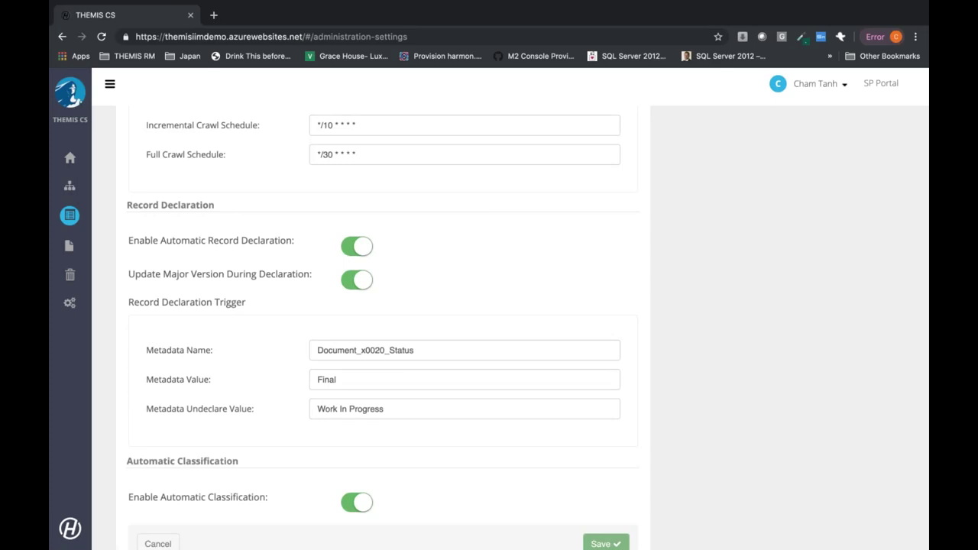
scroll(342, 309, up, 5)
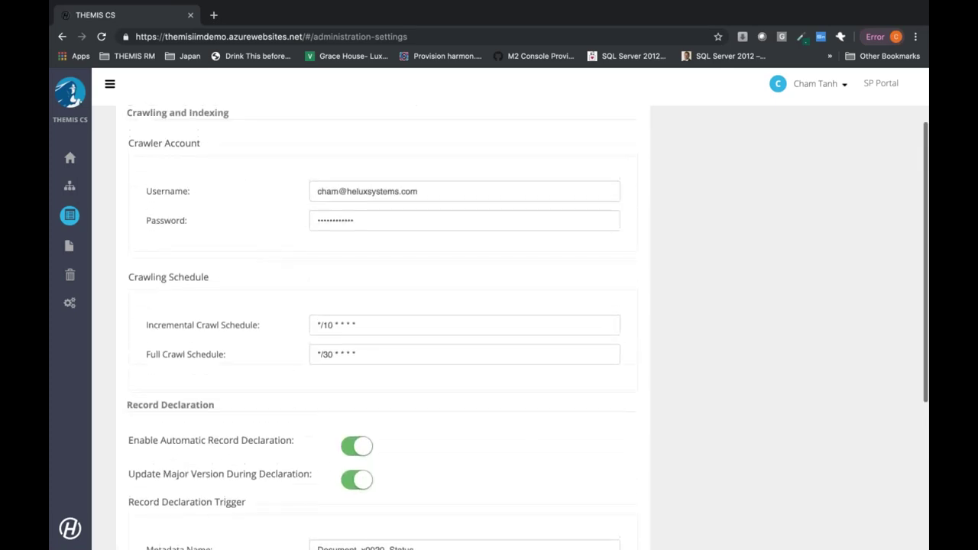
scroll(375, 170, up, 1)
- Open the Accounts Payable Records automatic classification rule for editing and examine its conditions and the available condition types
click(376, 168)
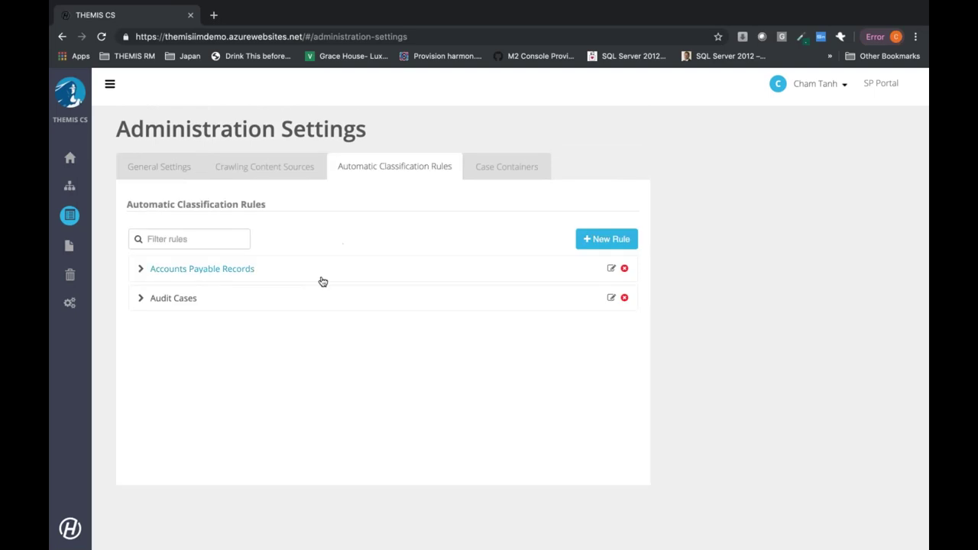
mouse_move(758, 9)
click(611, 270)
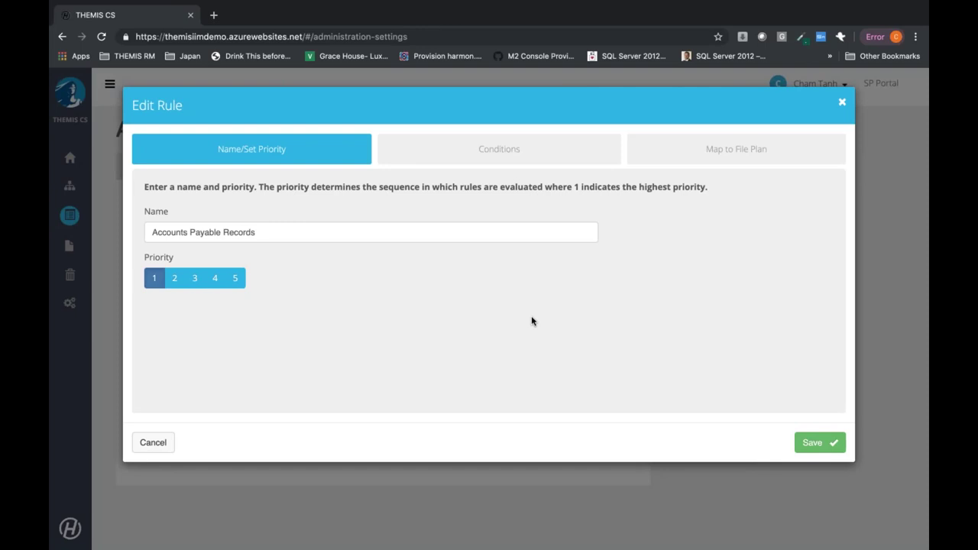
click(581, 157)
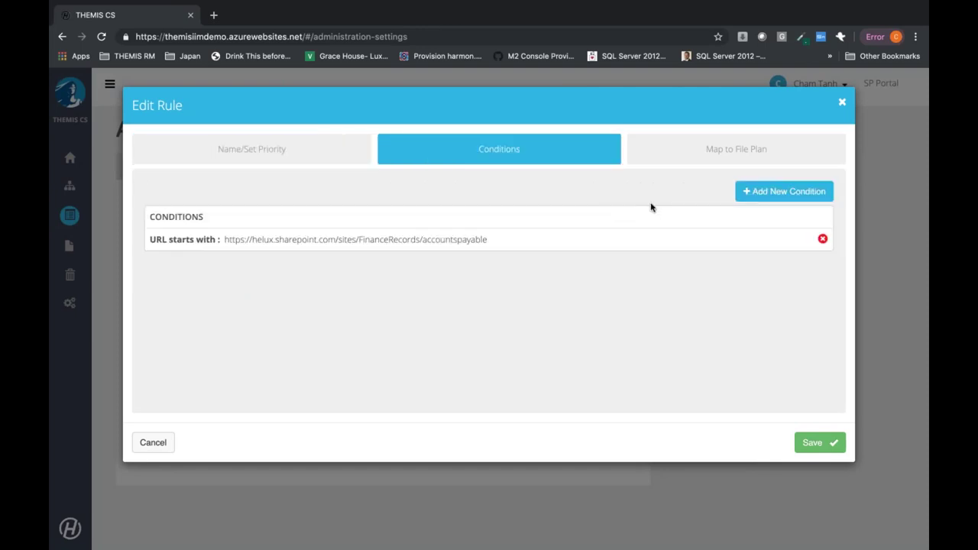
click(755, 192)
click(599, 218)
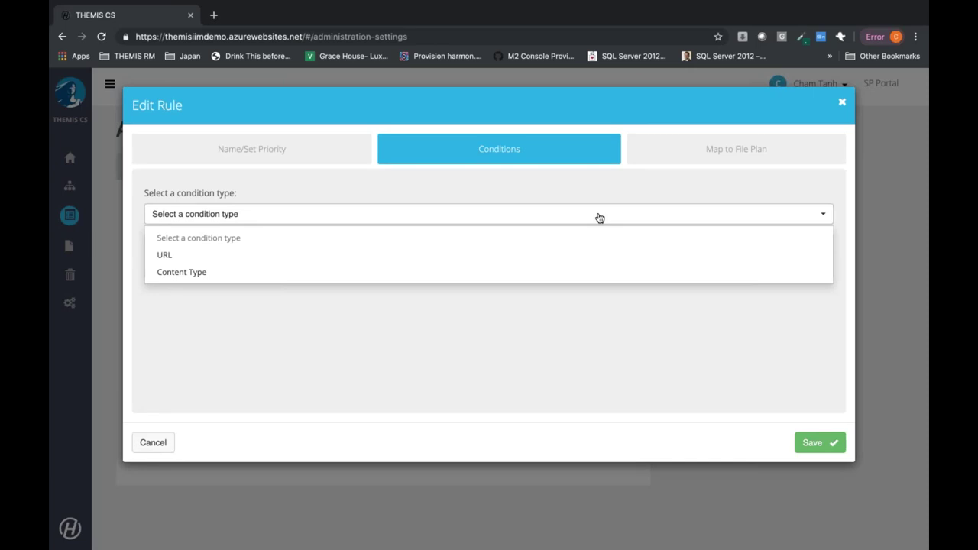
click(538, 338)
- Examine the file plan nodes the rule can map to, including those under 01 - Communications, and cancel the rule edit
click(690, 147)
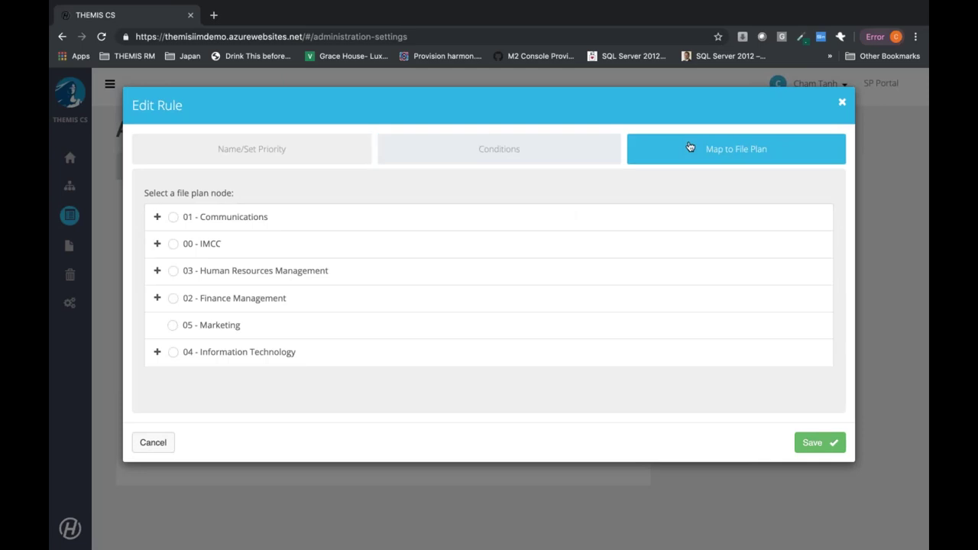
click(157, 217)
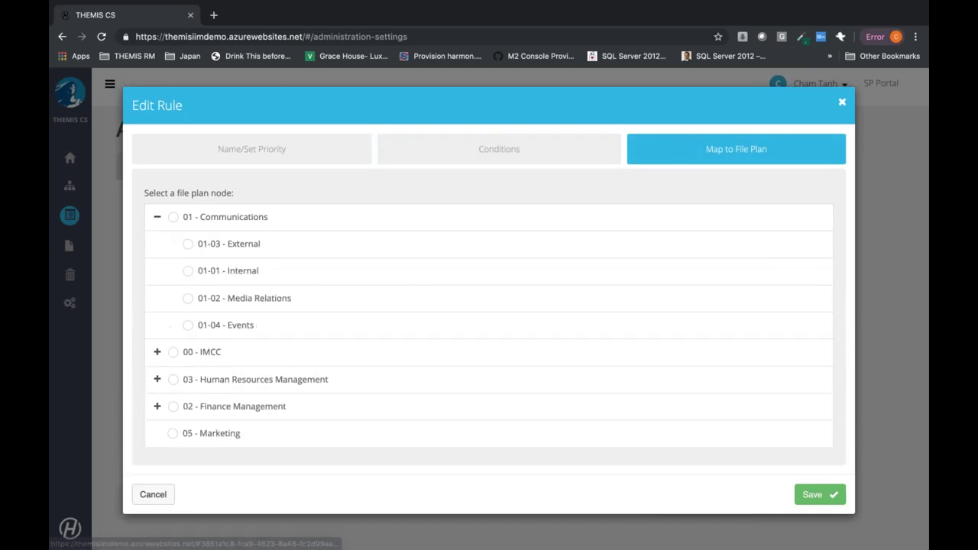
click(153, 494)
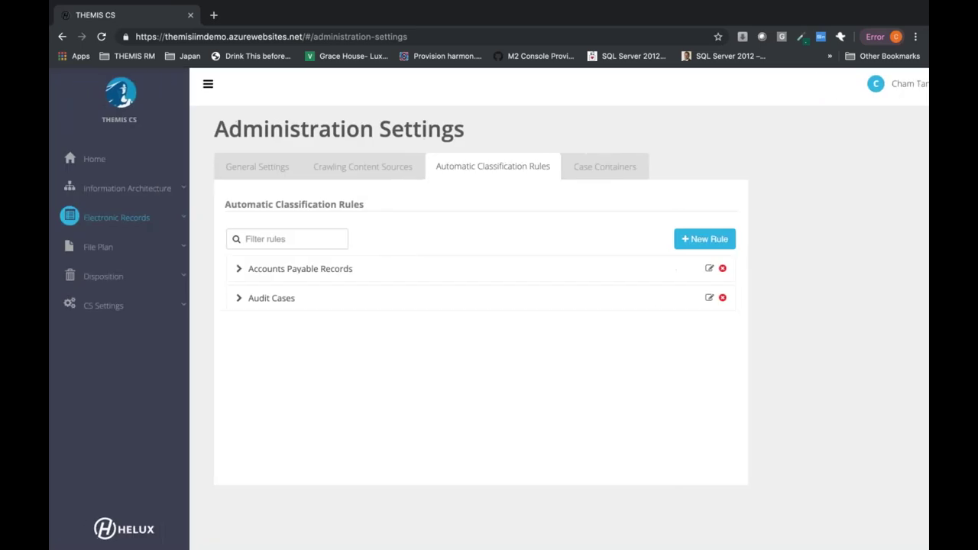
- Go to the File Plan Builder and review the general, retention and disposition approval settings of the 02 - Finance Management node
click(98, 282)
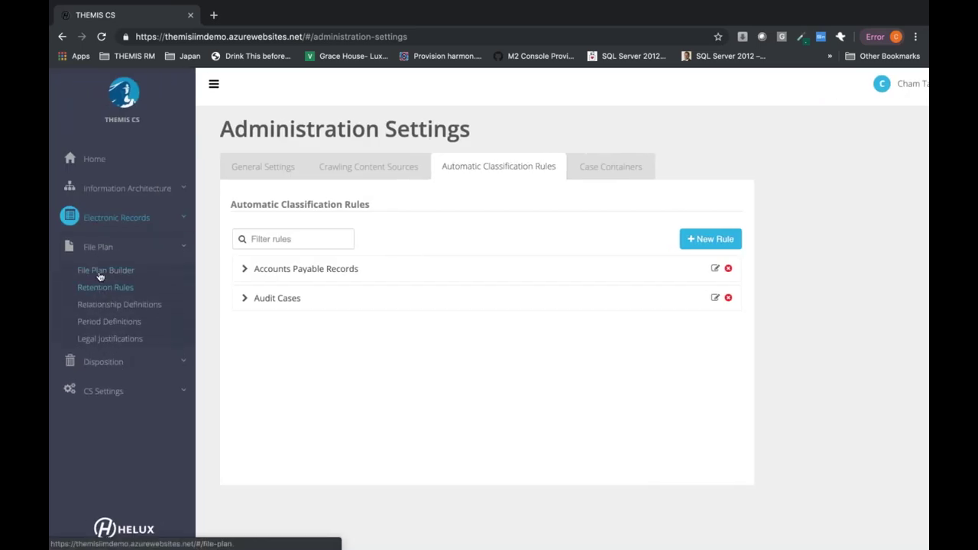
click(97, 274)
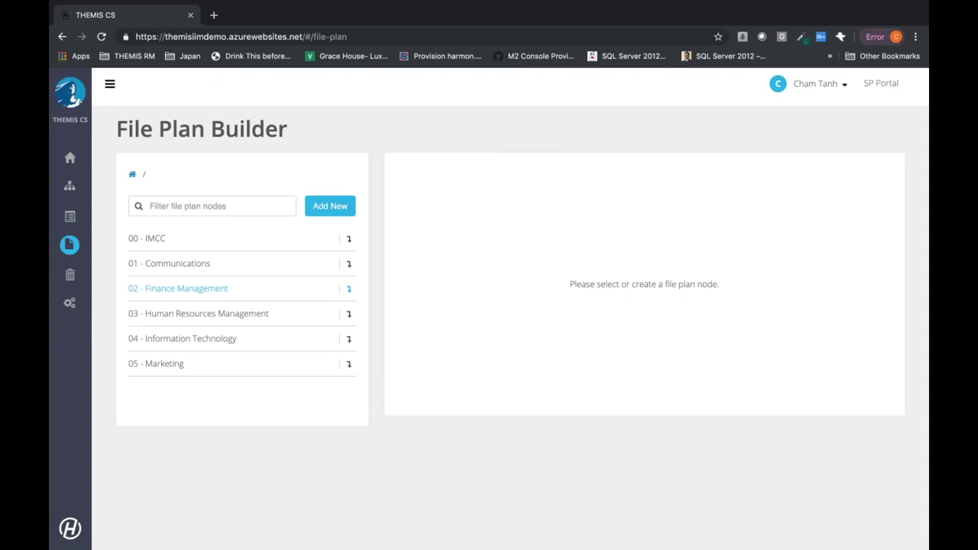
click(203, 290)
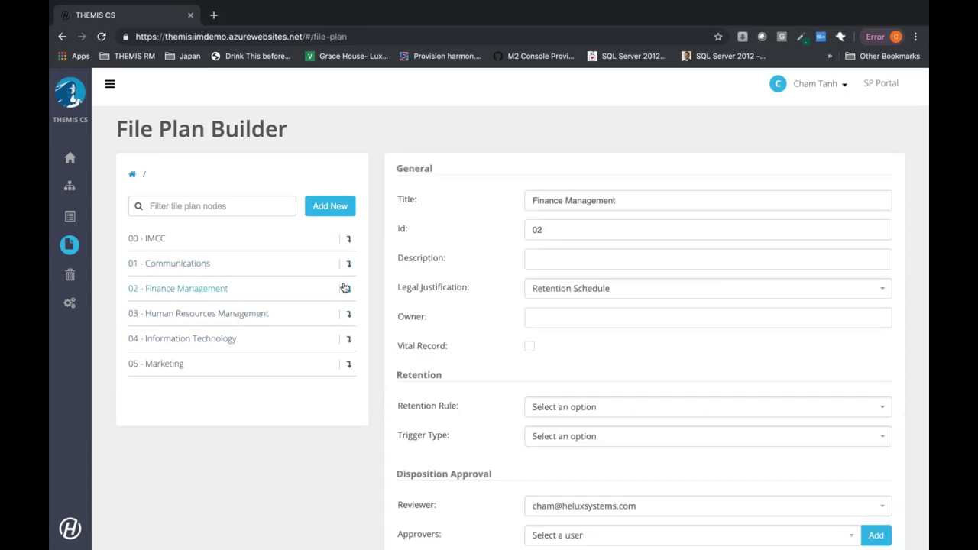
scroll(501, 323, down, 2)
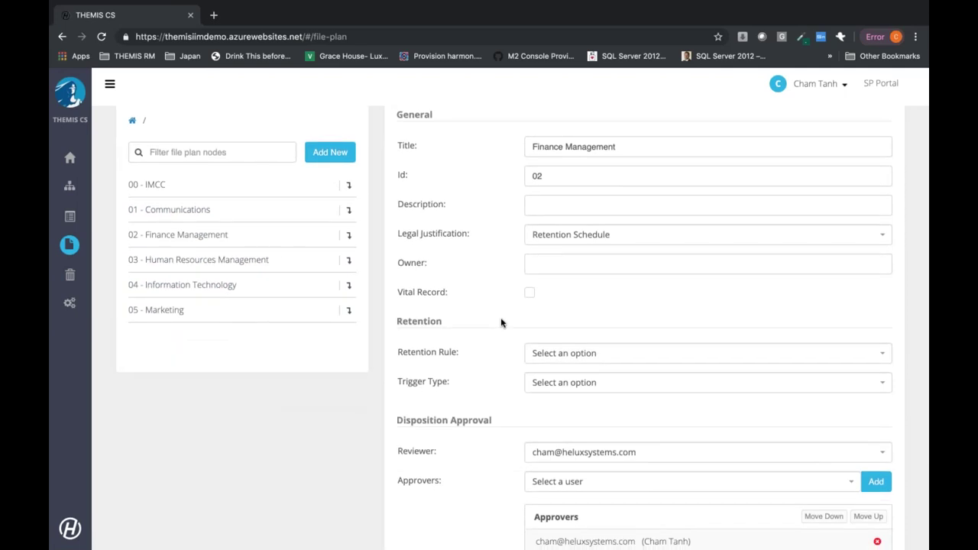
scroll(501, 322, down, 3)
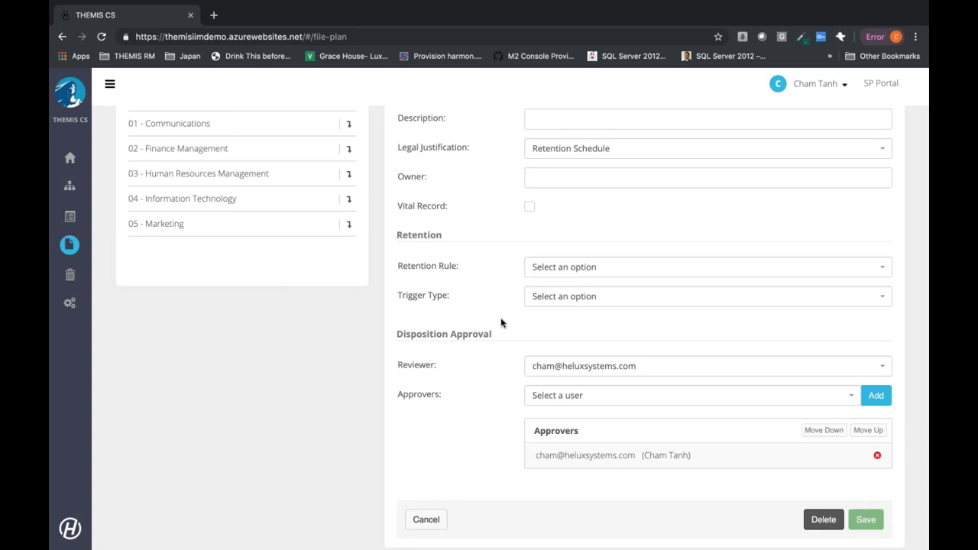
- Examine the retention rule and trigger type choices available for the Finance Management node without selecting any
click(523, 268)
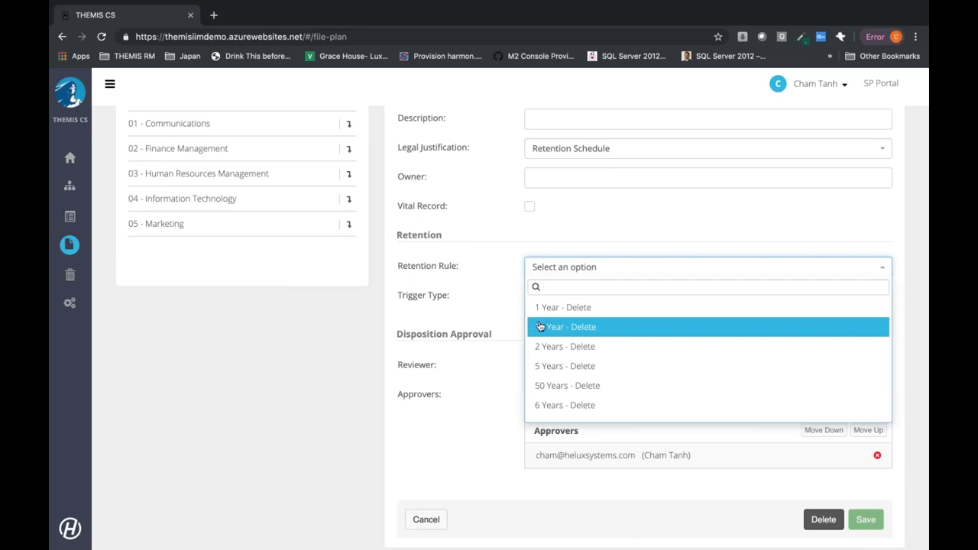
click(495, 308)
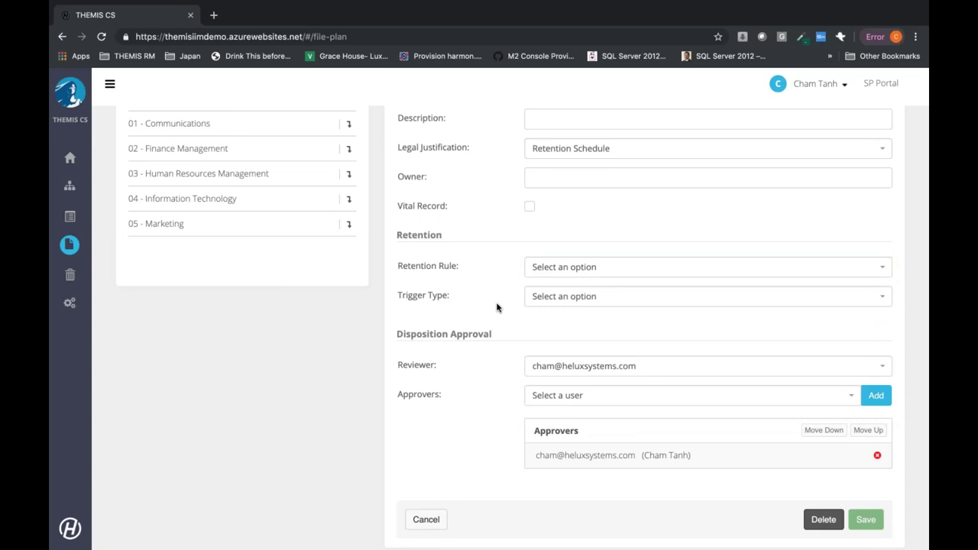
click(558, 304)
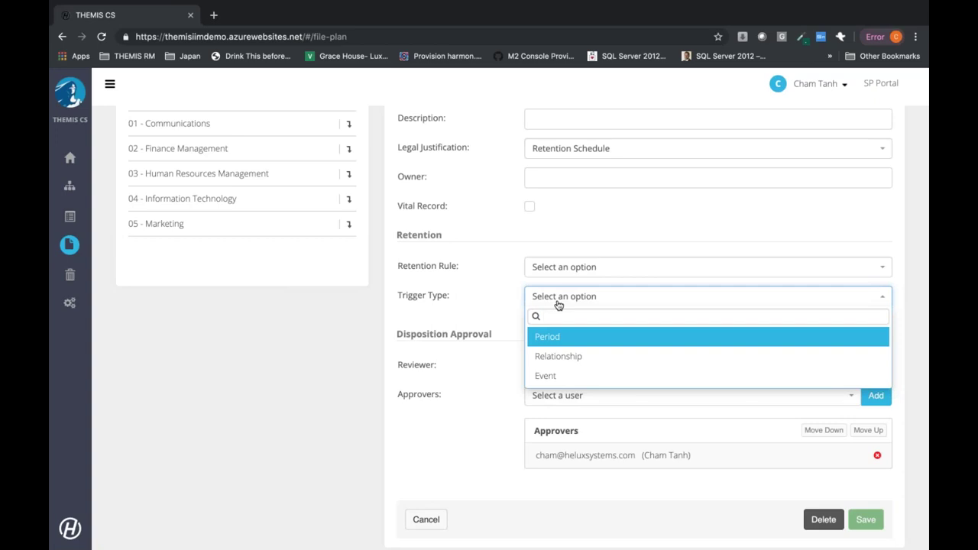
scroll(469, 354, down, 1)
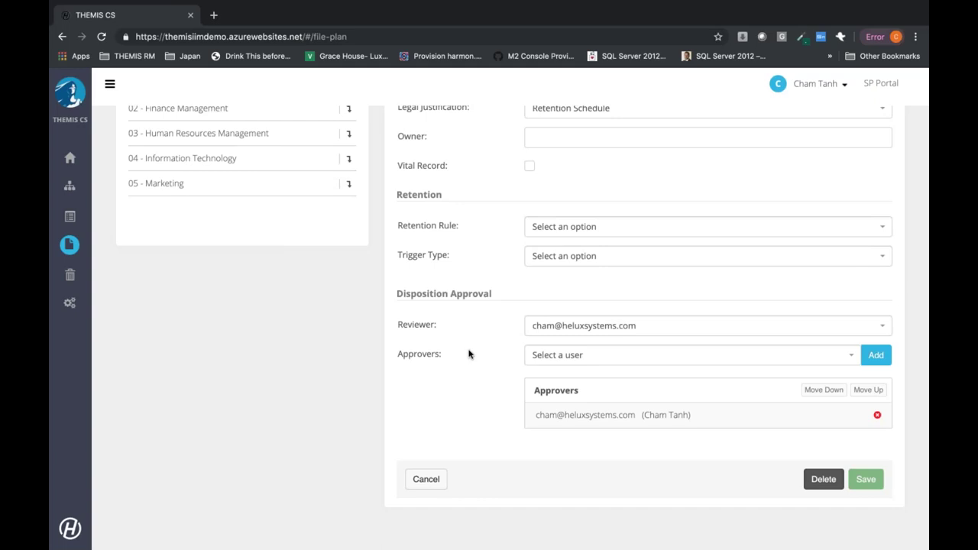
- Go to Manage Records and review the records in the Accounts Payable node under 02 - Finance Management
mouse_move(76, 339)
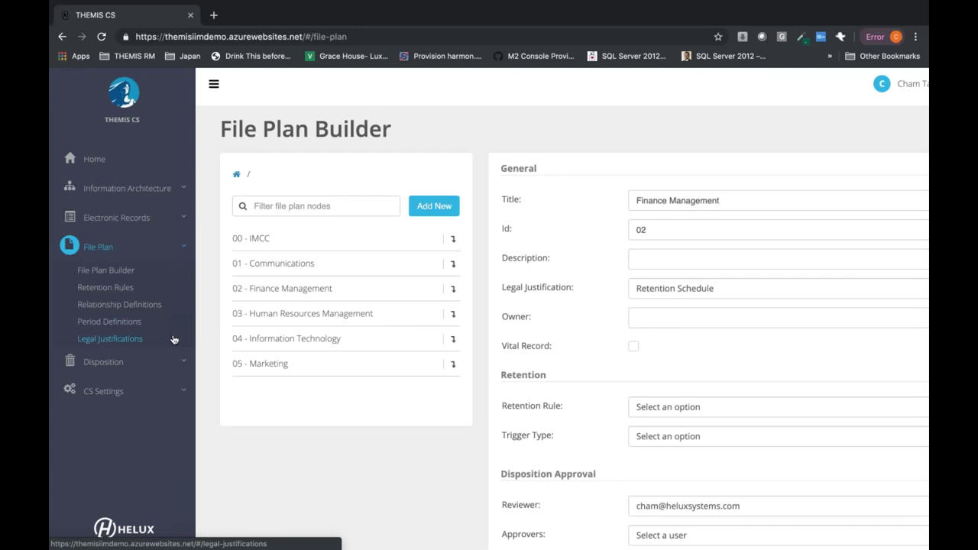
click(113, 221)
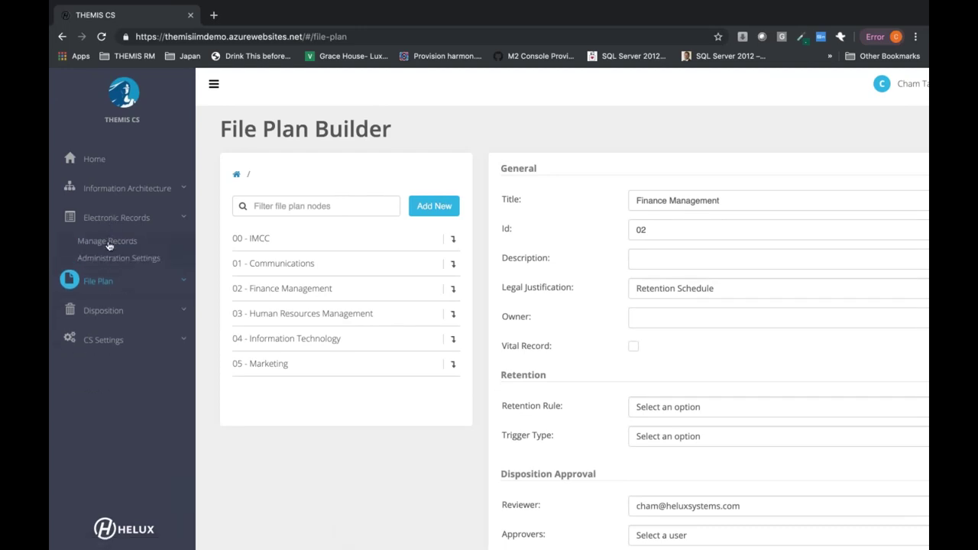
click(103, 243)
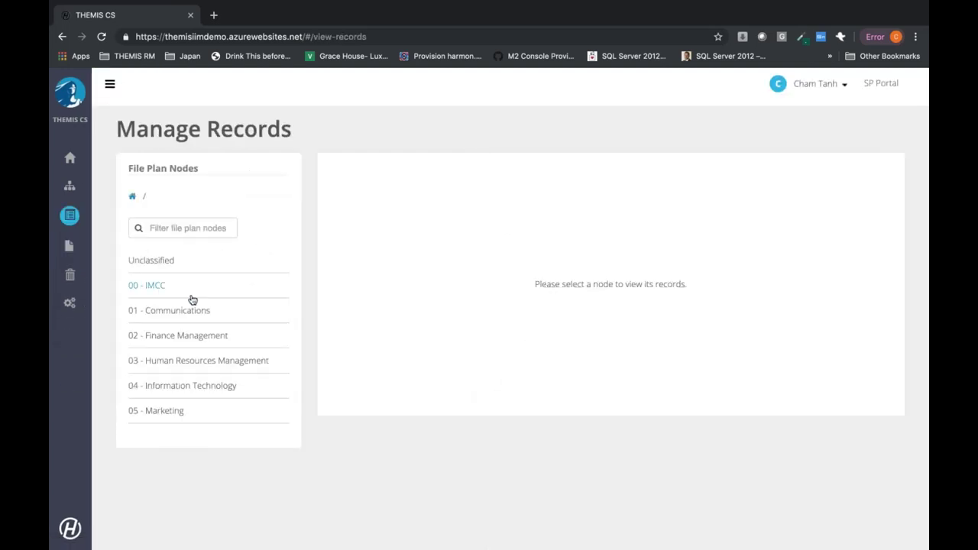
click(181, 338)
click(200, 312)
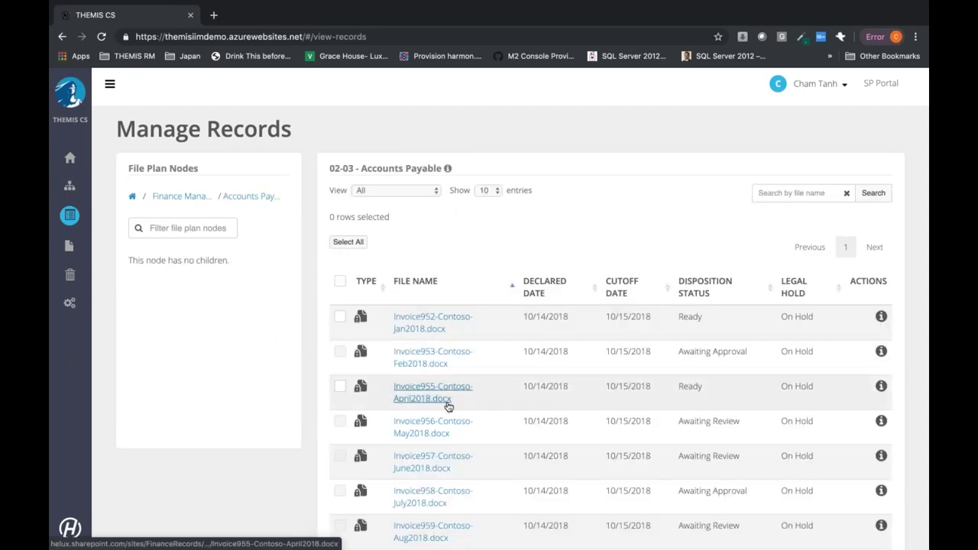
scroll(448, 407, down, 3)
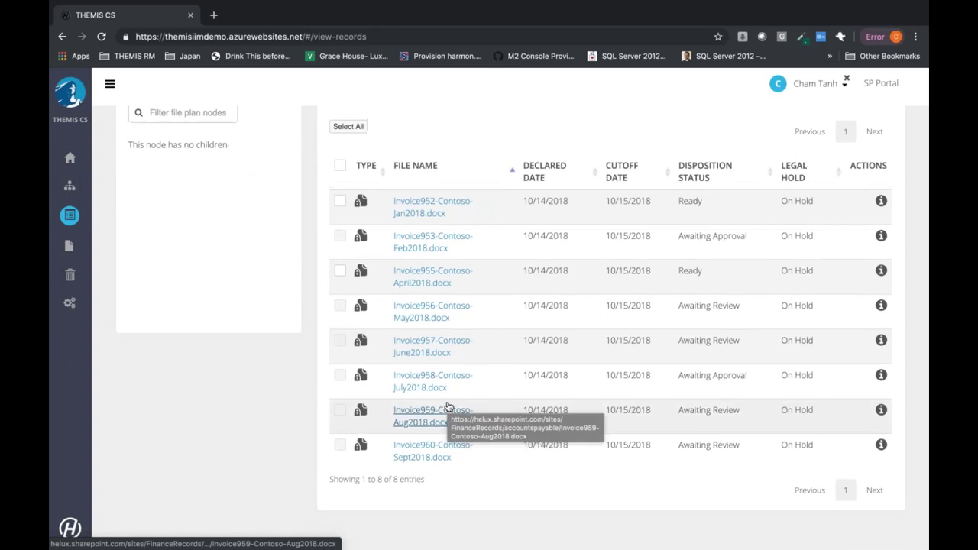
scroll(448, 407, up, 2)
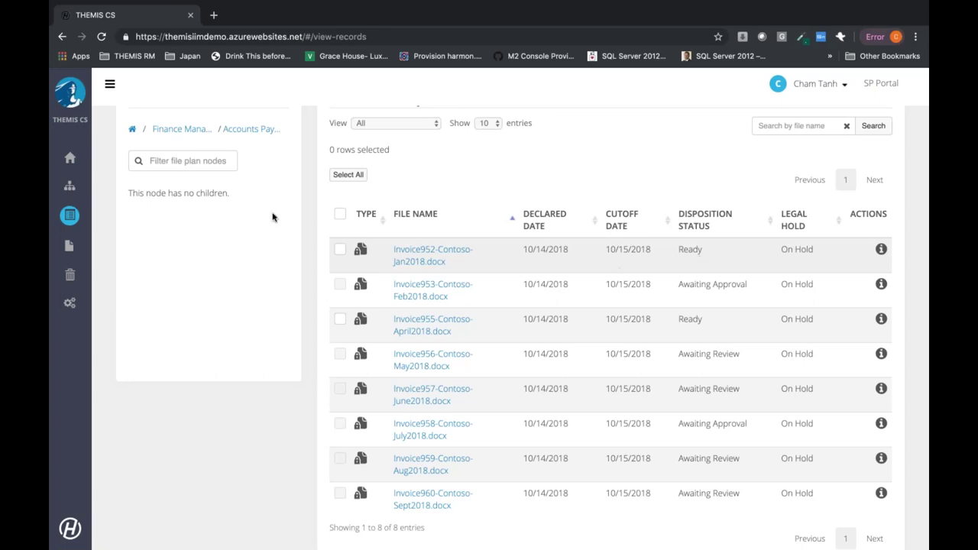
- Go to Disposition Reports and review the record statuses in the Financial Records Report
mouse_move(99, 252)
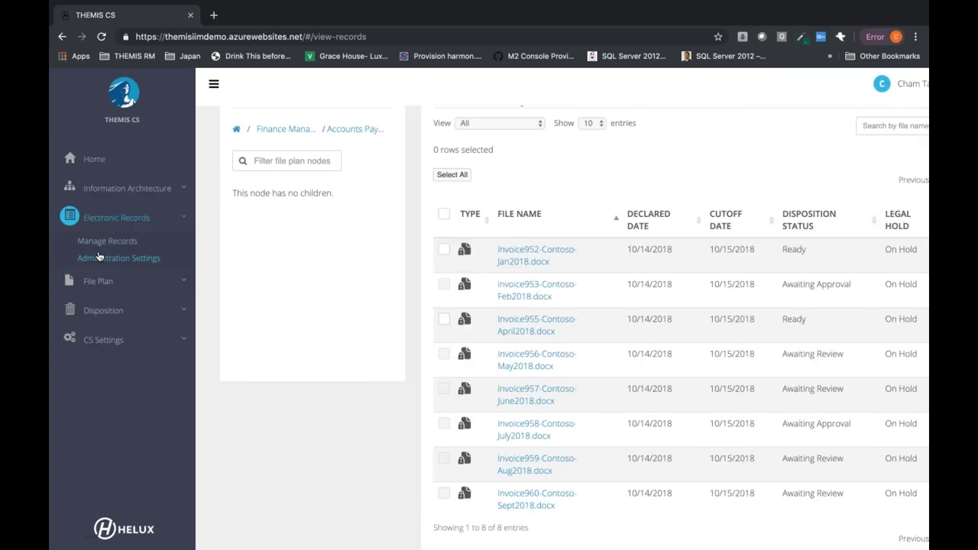
click(132, 287)
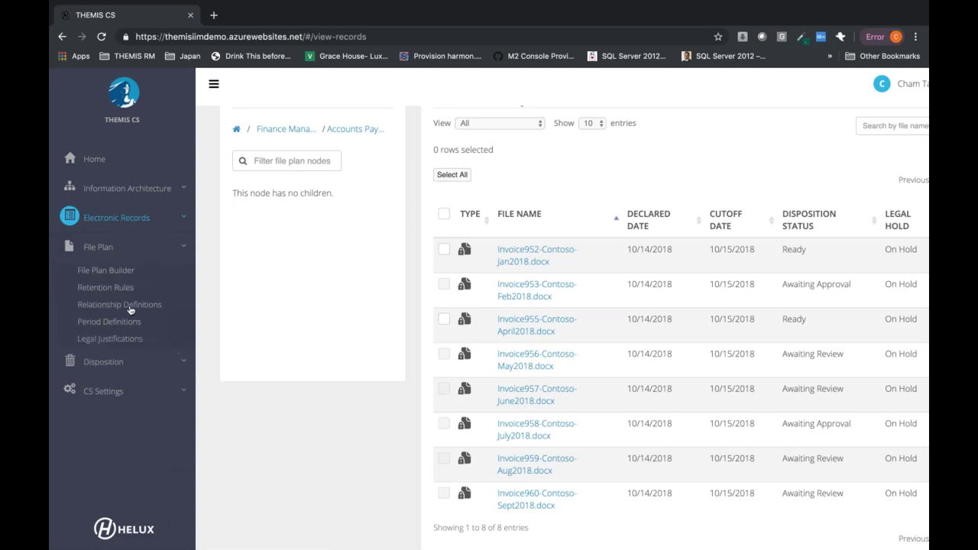
click(118, 362)
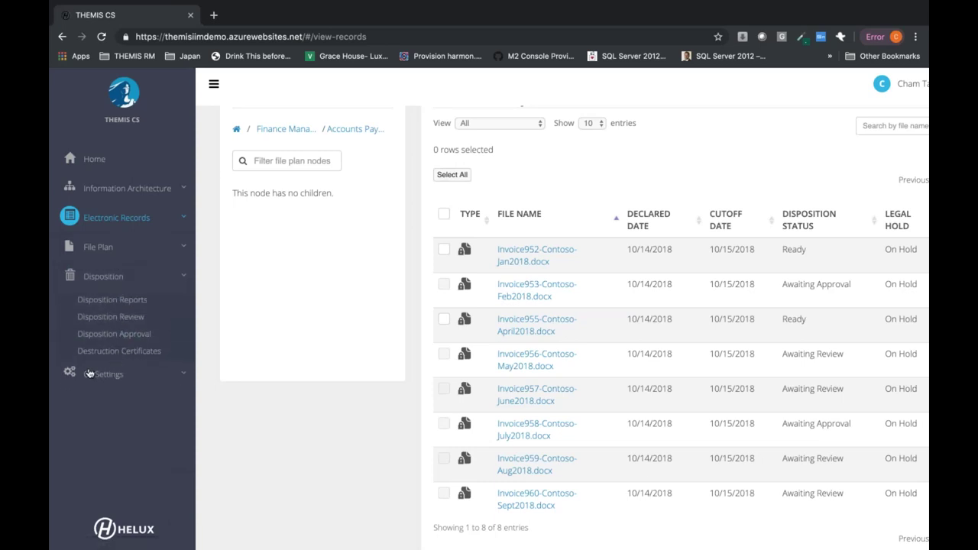
click(113, 301)
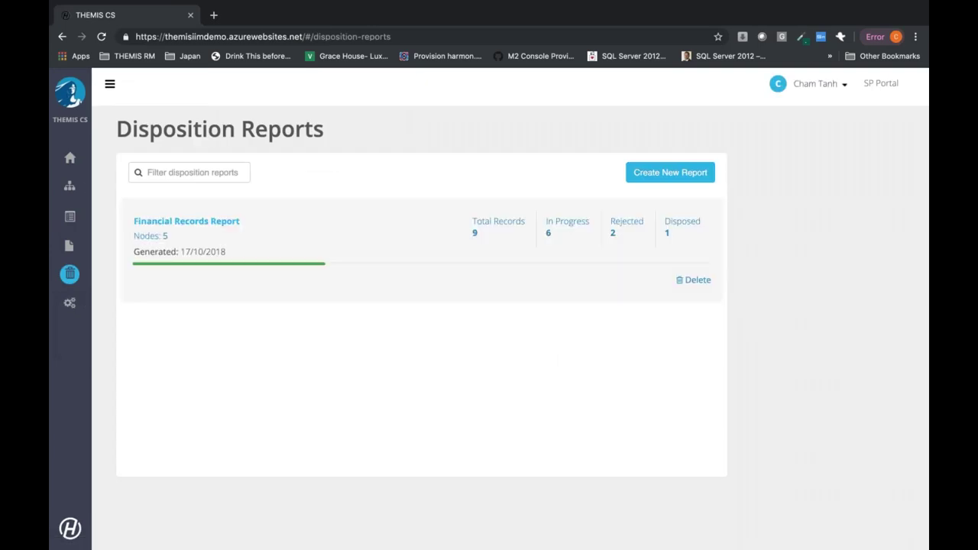
click(354, 244)
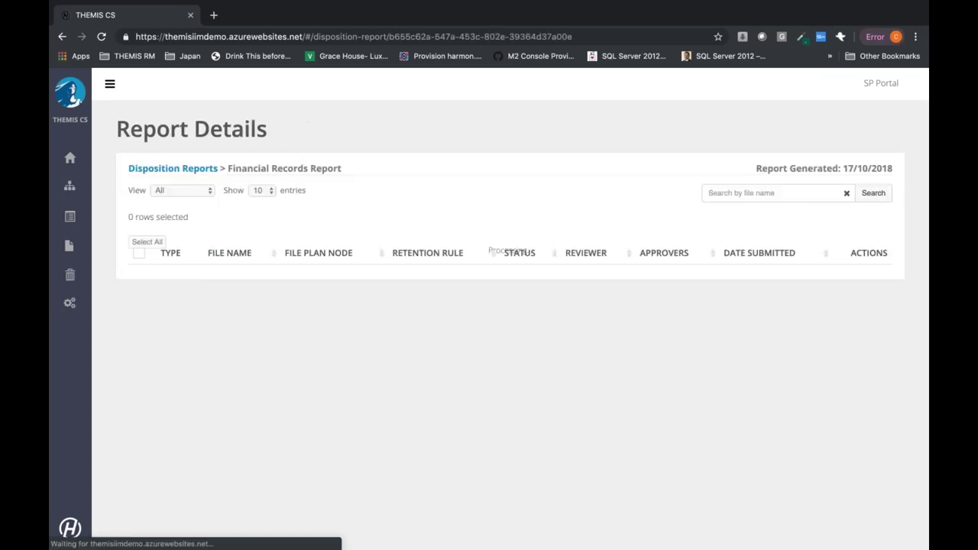
scroll(310, 344, down, 2)
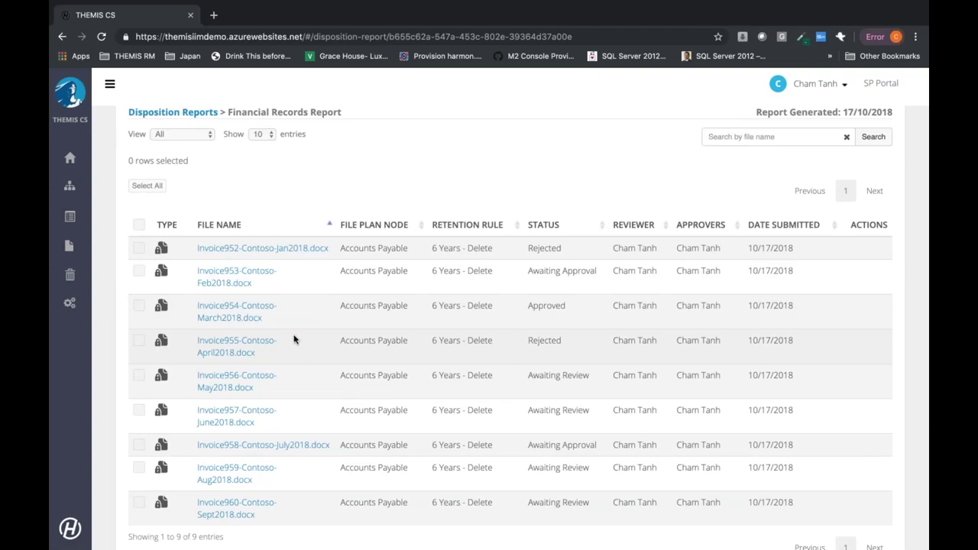
scroll(295, 338, down, 1)
- Select Invoice956-Contoso-May2018.docx in Disposition Review to view its submission options, and open the Destruction Certificates page
mouse_move(93, 248)
click(111, 317)
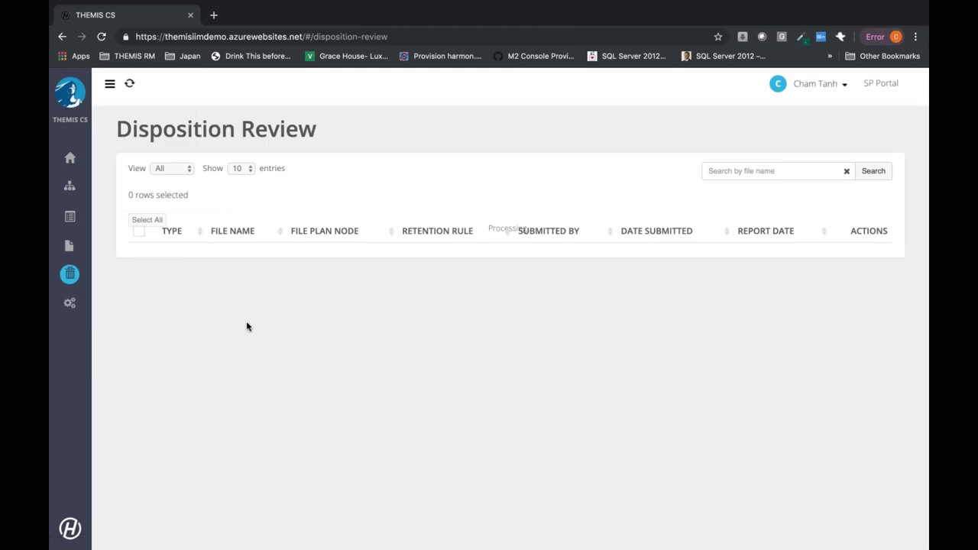
click(139, 283)
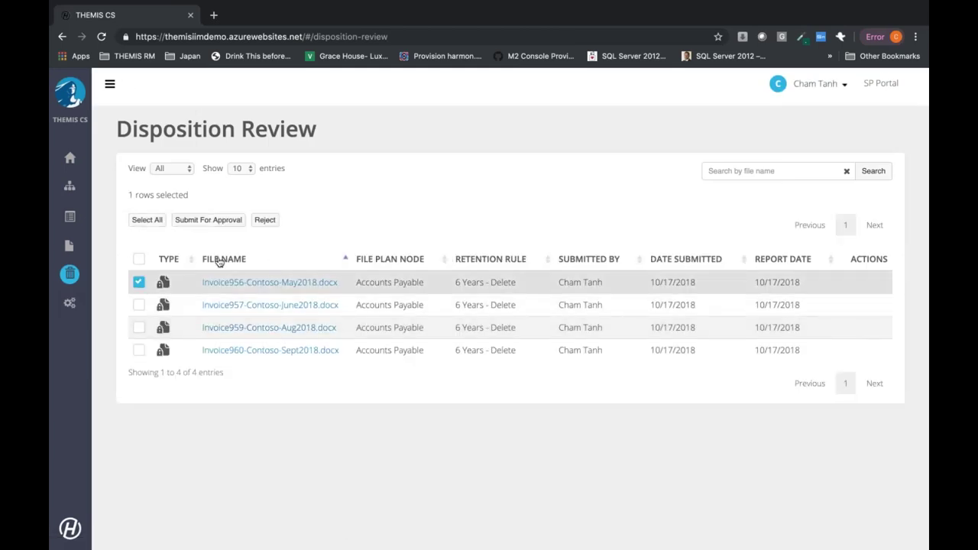
mouse_move(91, 276)
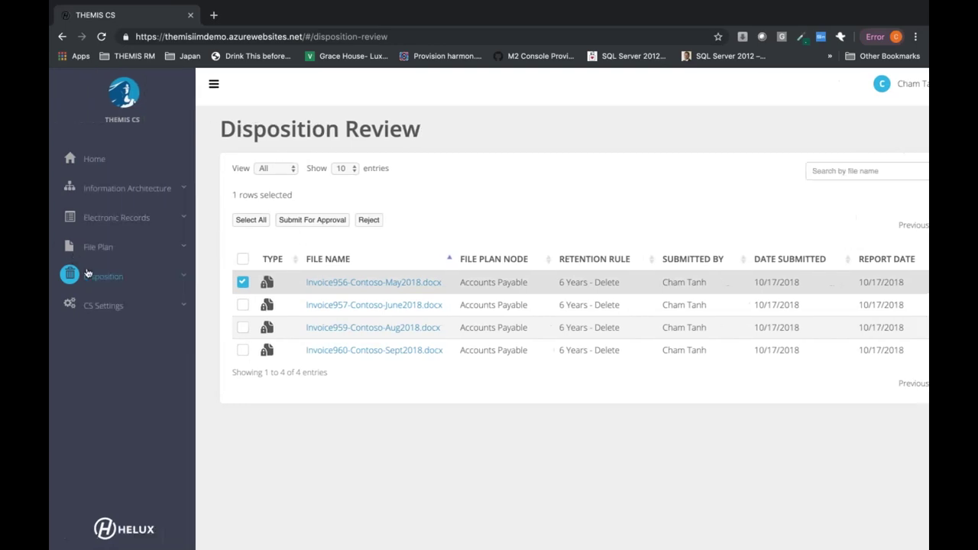
click(111, 351)
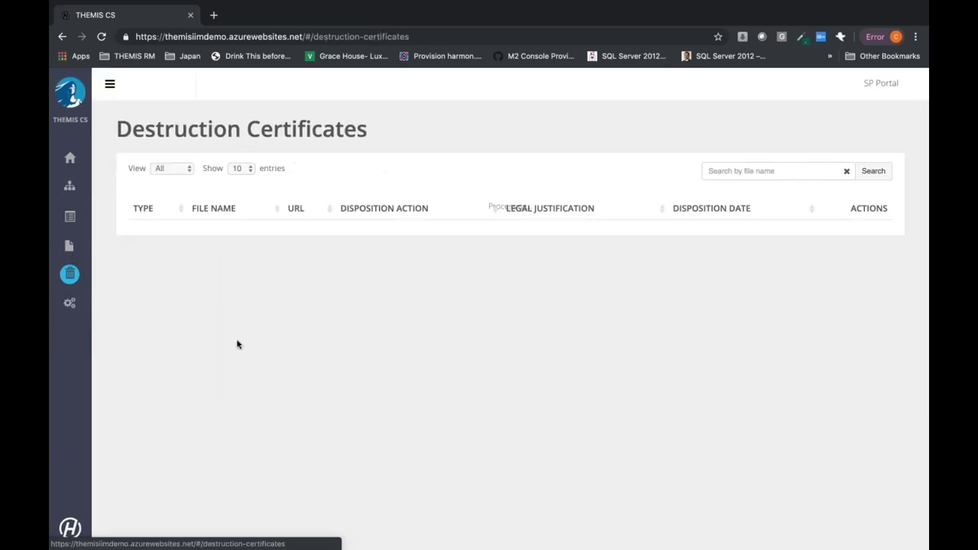